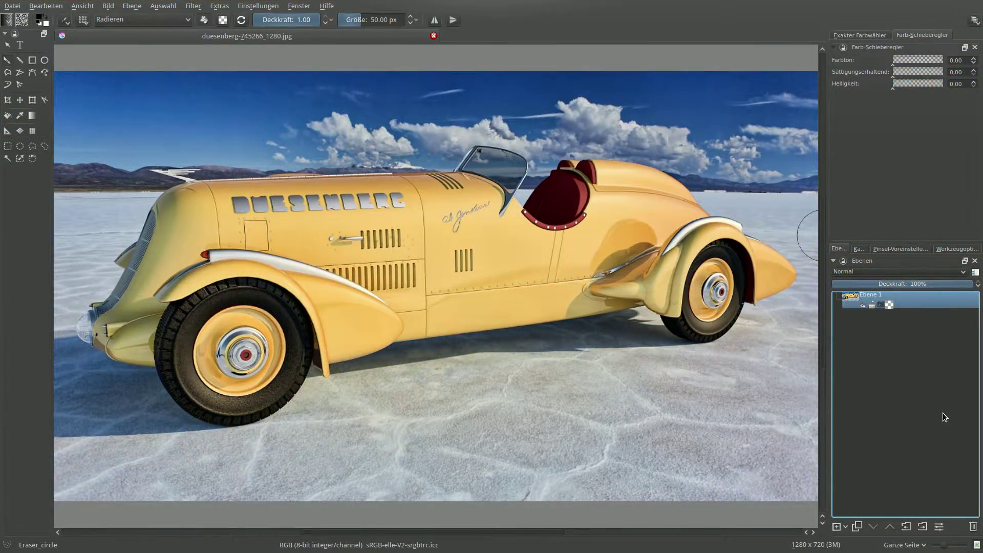
Duplicate the car photo layer three times
click(857, 526)
click(858, 526)
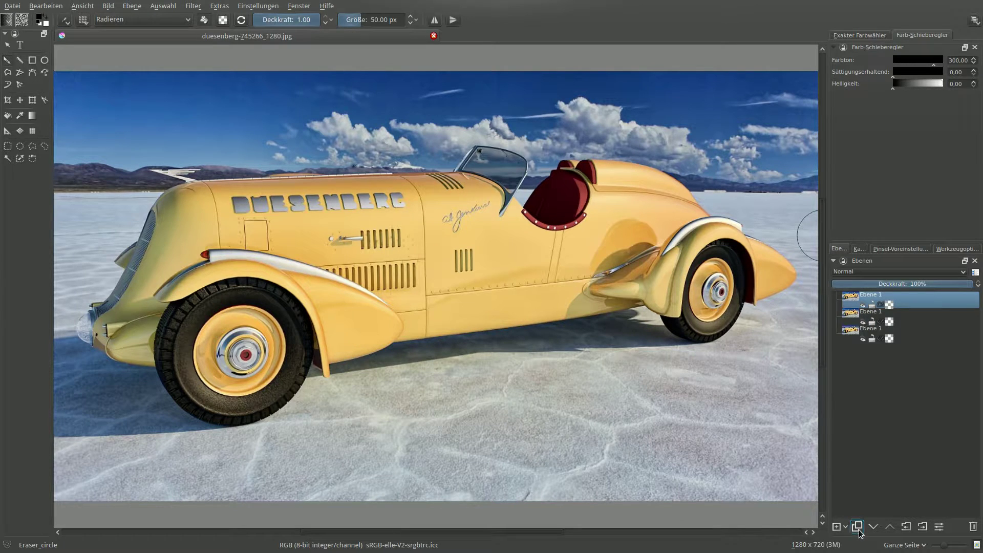
click(858, 526)
Apply the Sobel edge-detection filter with default settings to the top copy
click(188, 7)
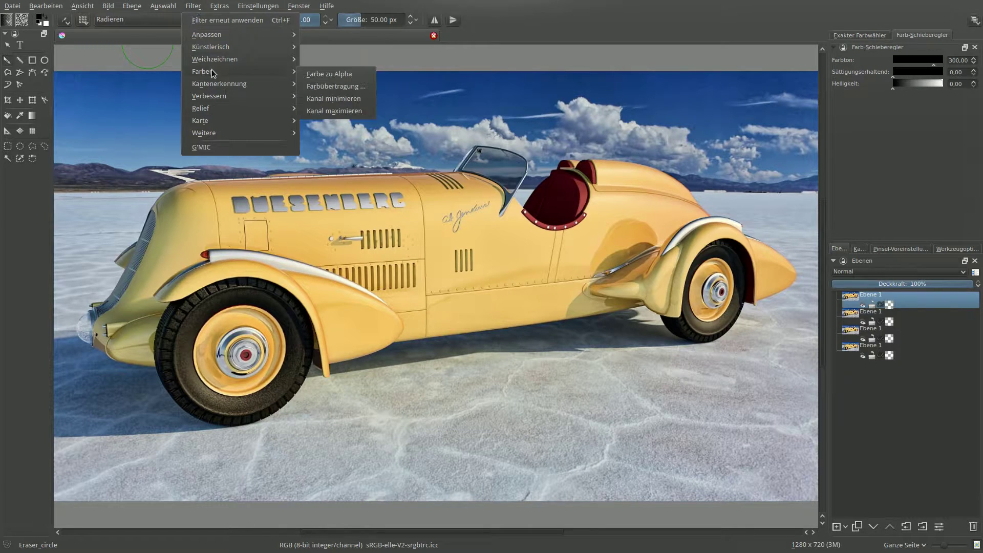
mouse_move(219, 83)
click(318, 99)
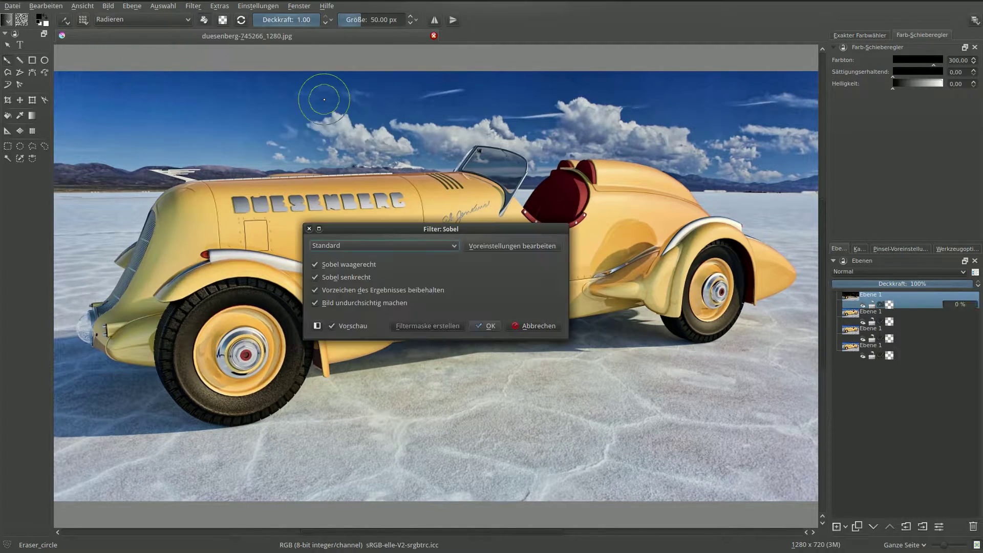
click(477, 325)
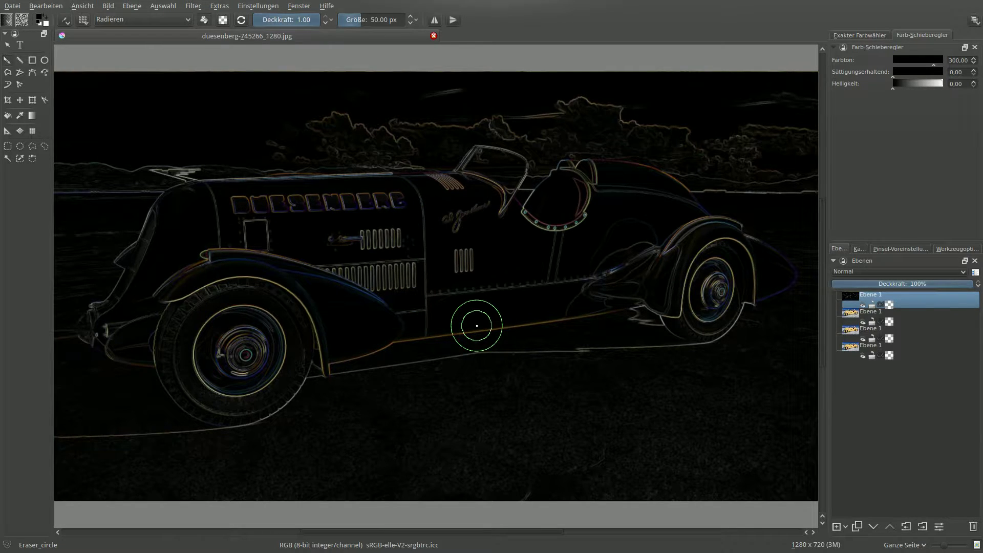
click(190, 7)
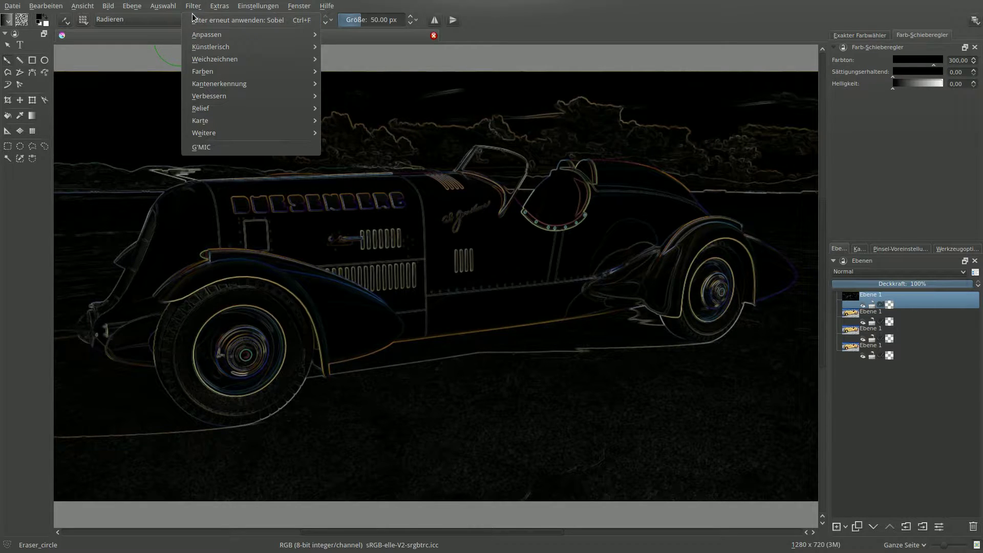
mouse_move(206, 35)
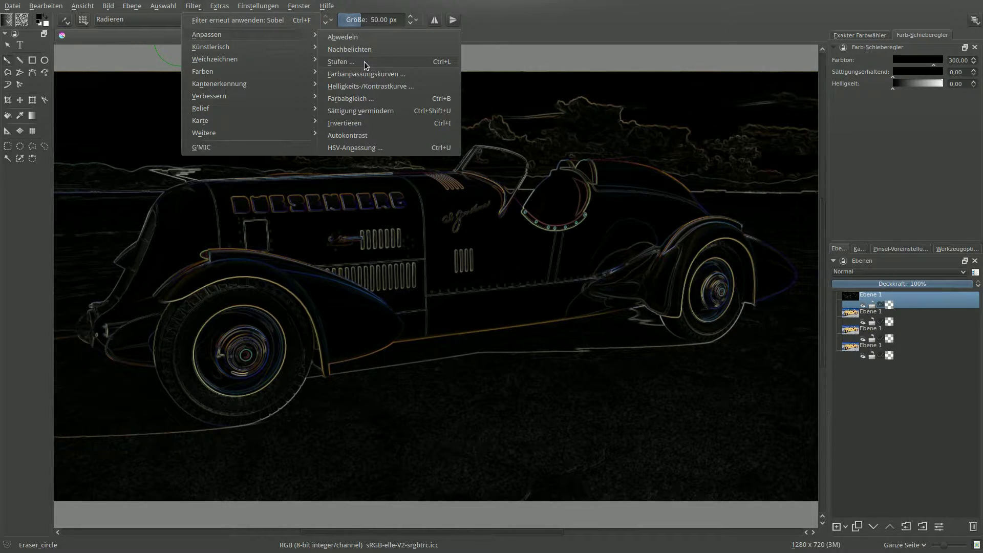
Apply Levels to the edge layer, lowering the input white point from 255 to 39
click(364, 62)
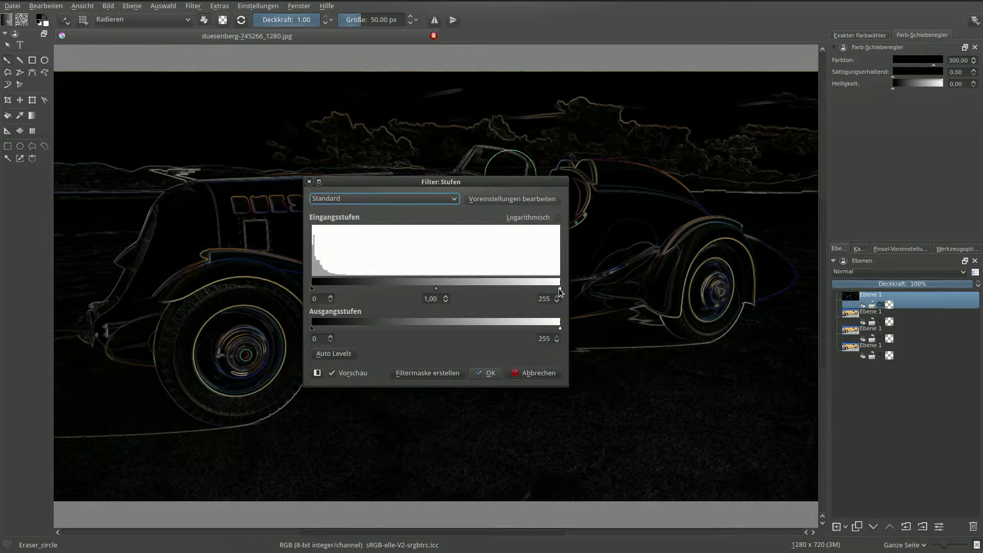
drag(560, 291, 347, 292)
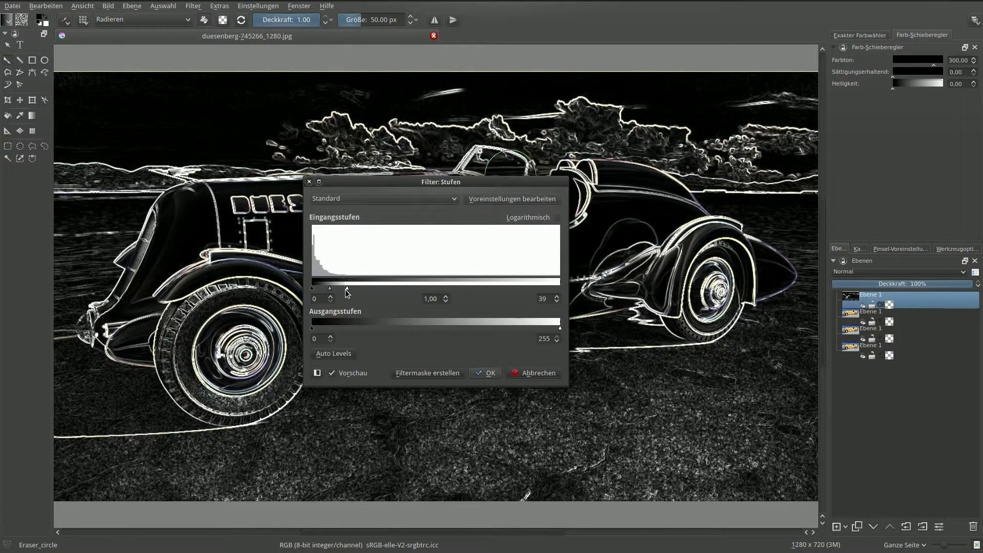
click(483, 373)
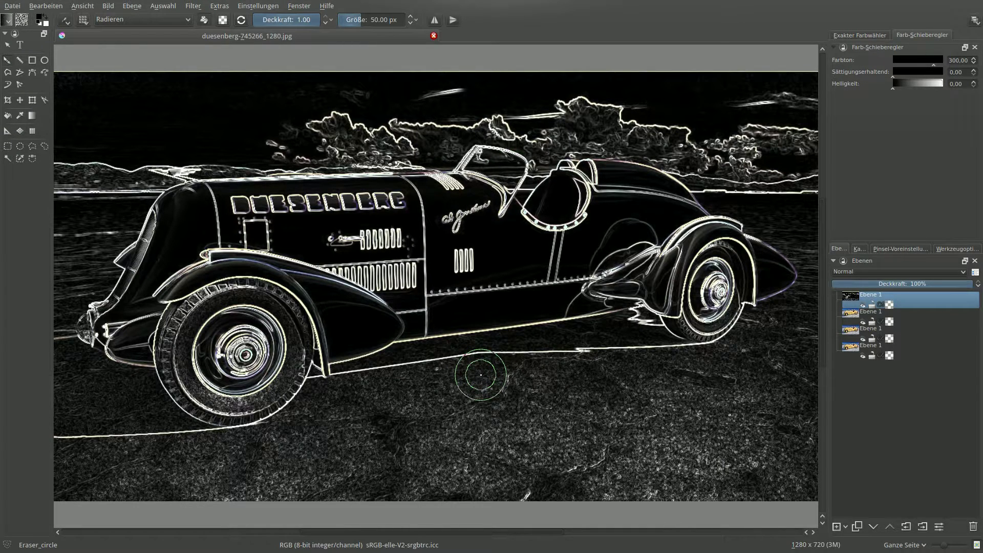
Apply G'MIC Blend [standard] with input 'Aktiv & unten' in Grain extract mode
click(193, 6)
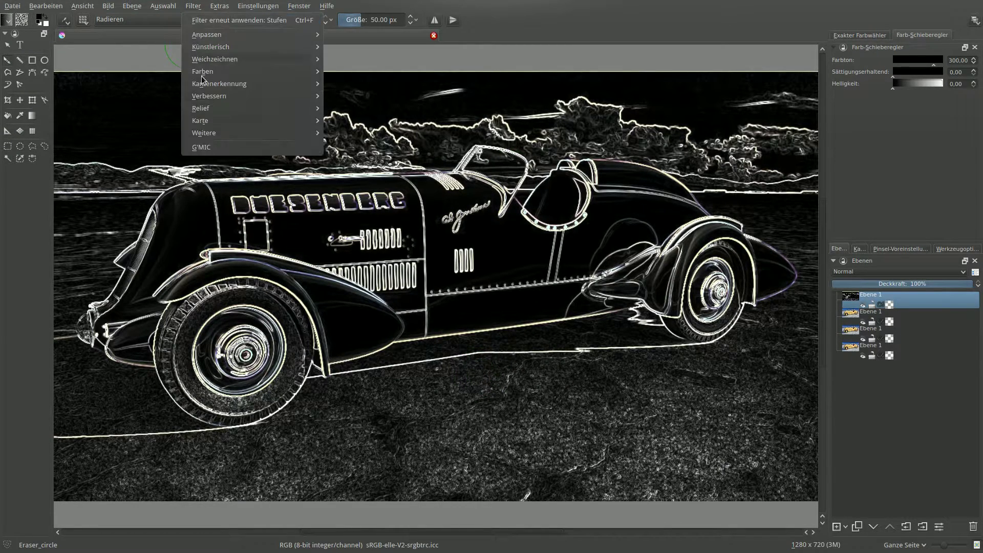
click(214, 148)
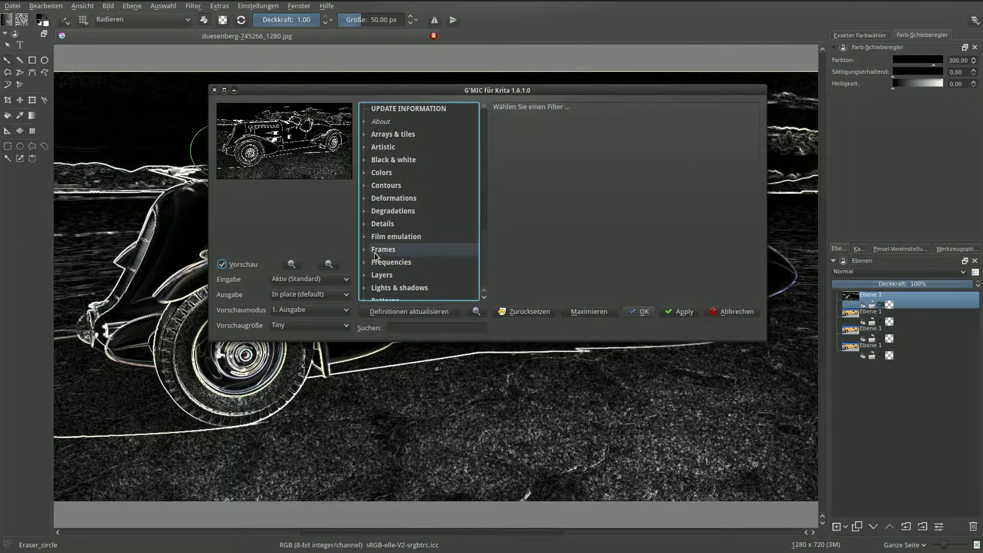
scroll(375, 253, down, 2)
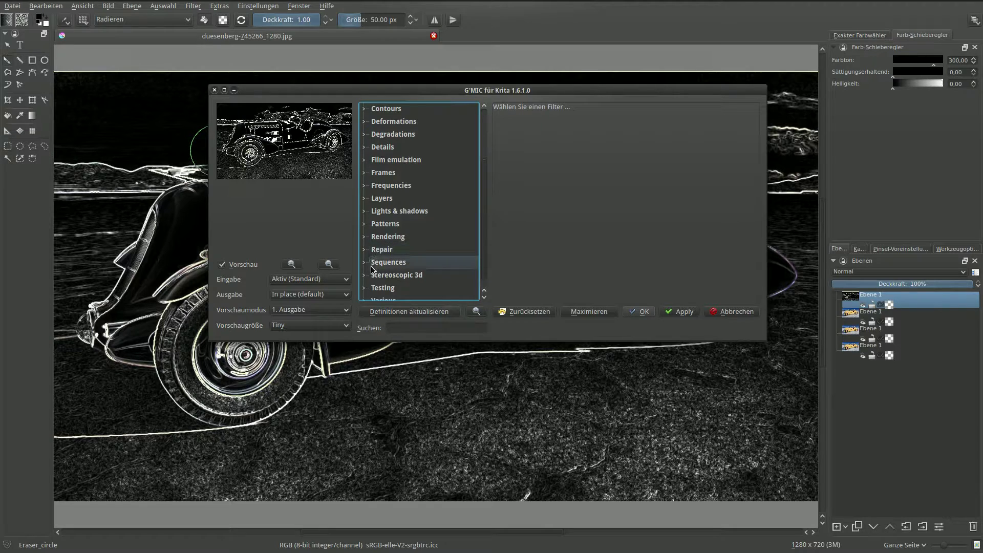
click(364, 200)
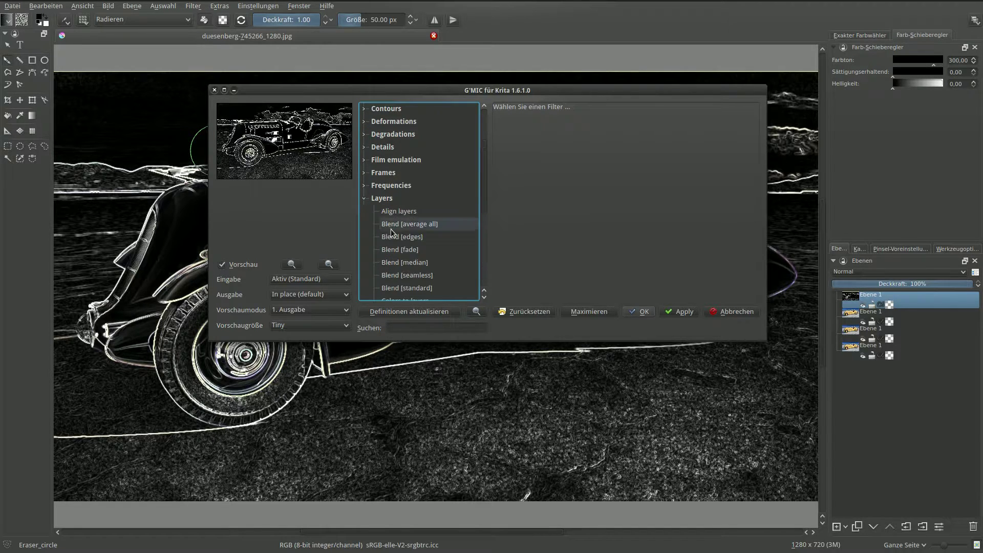
click(413, 287)
click(315, 279)
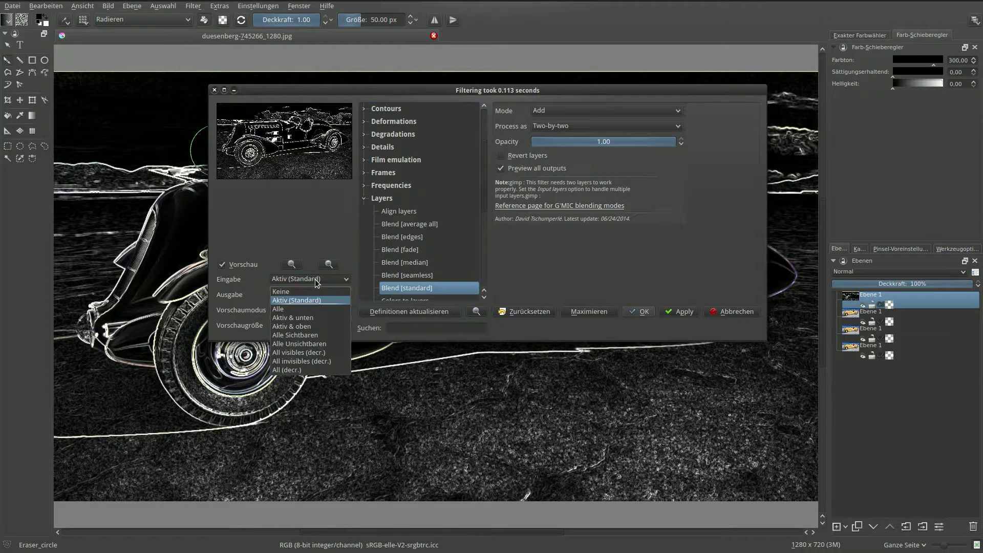
click(315, 318)
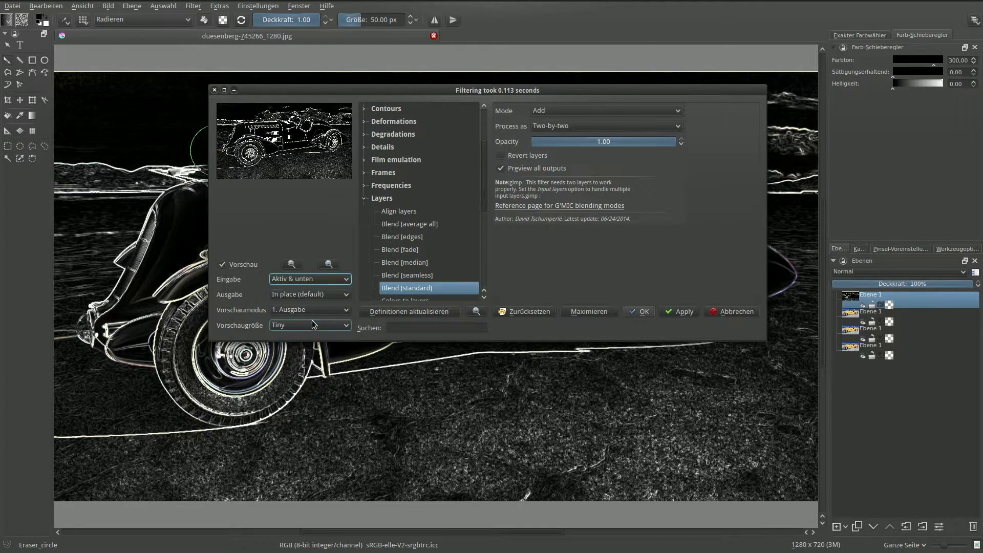
click(677, 112)
scroll(665, 164, down, 2)
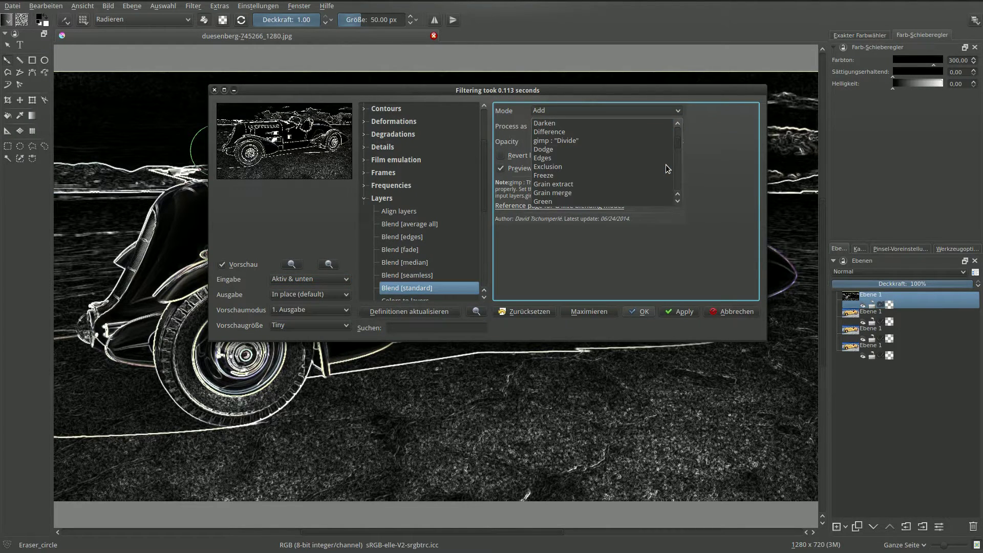
scroll(666, 164, down, 1)
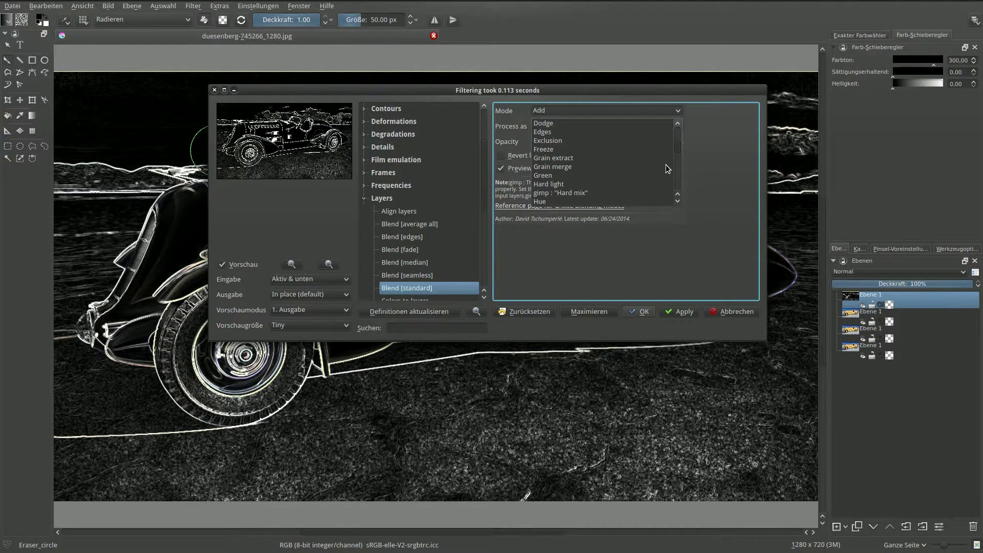
click(571, 158)
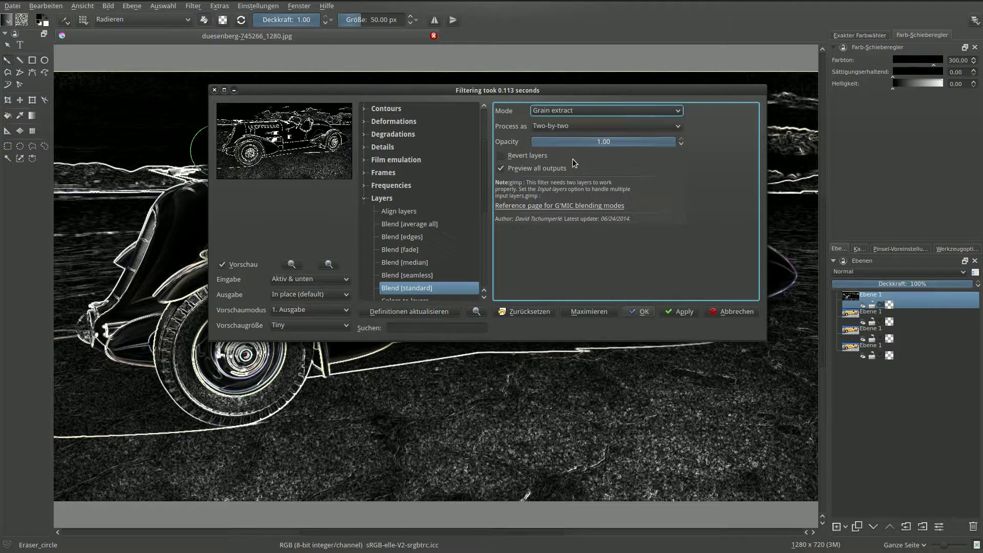
click(642, 312)
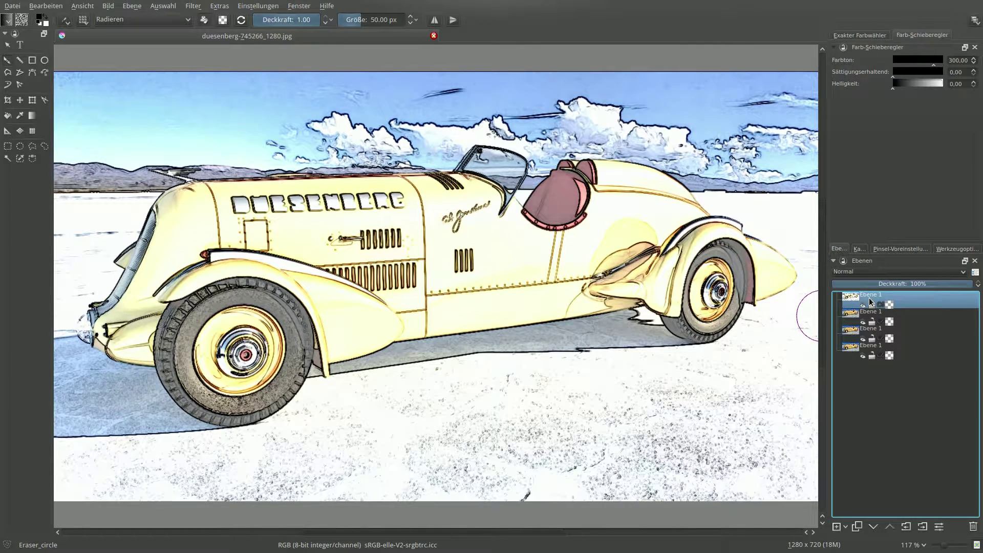
Merge the top Ebene 1 sketch layer down, leaving three layers
right_click(870, 301)
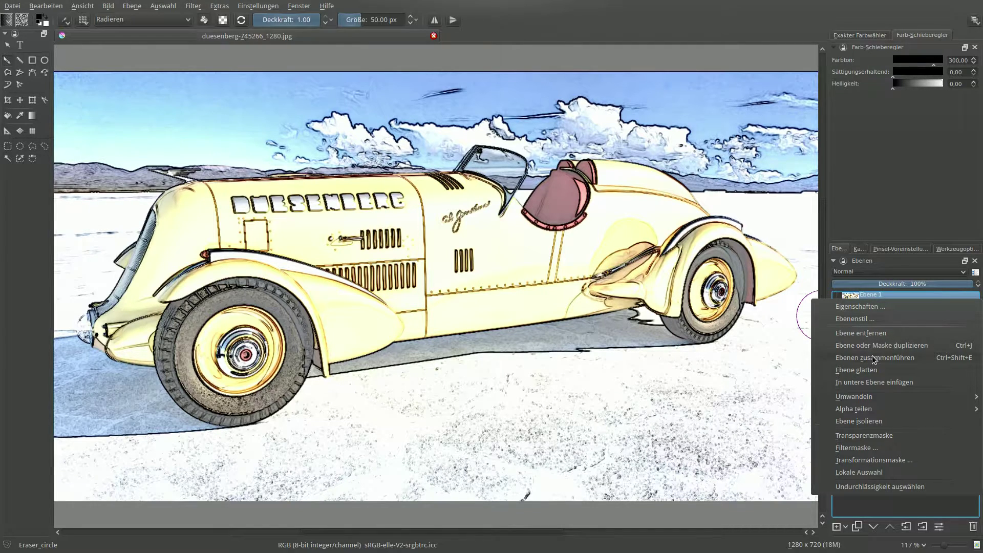
click(880, 383)
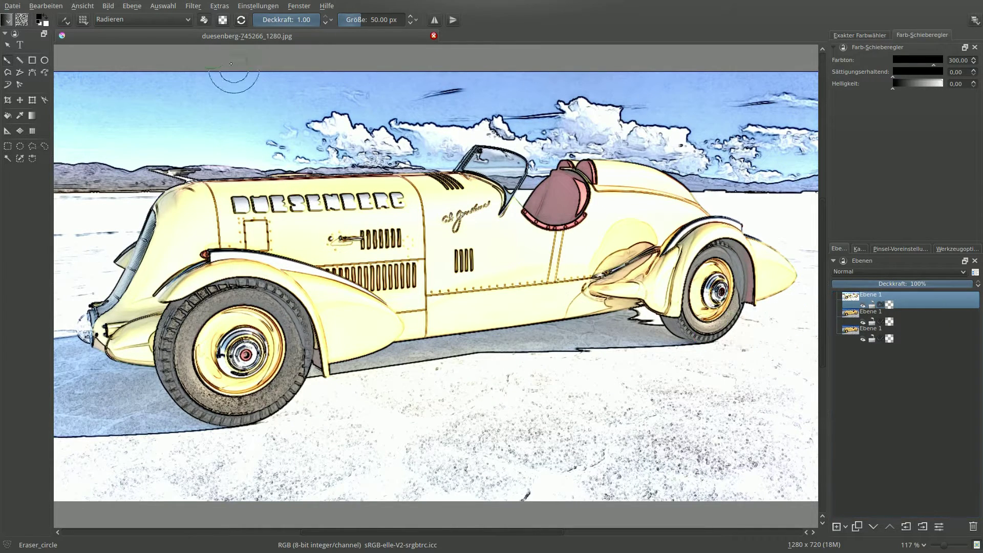
click(199, 11)
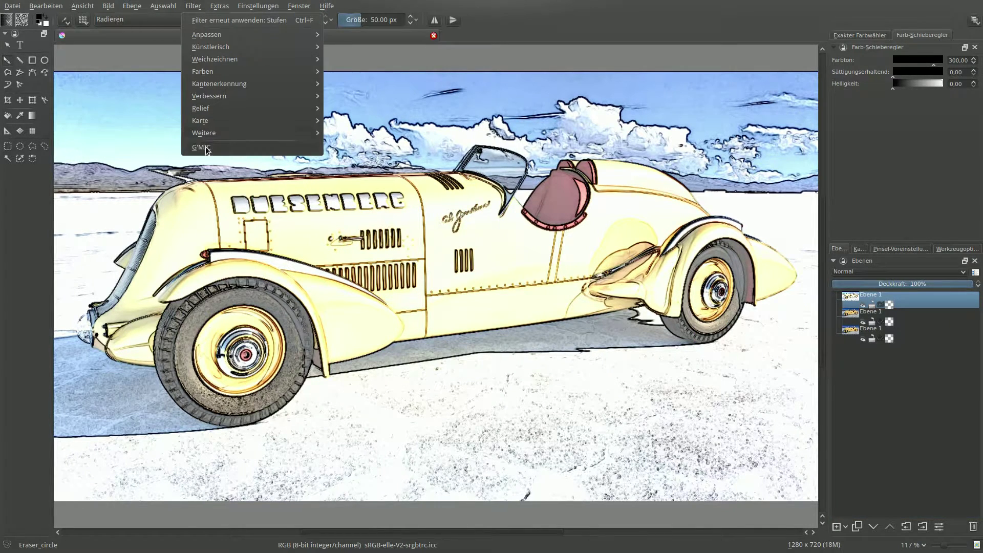
Select G'MIC Layers > Blend [standard] with input set to 'Aktiv & unten'
click(205, 148)
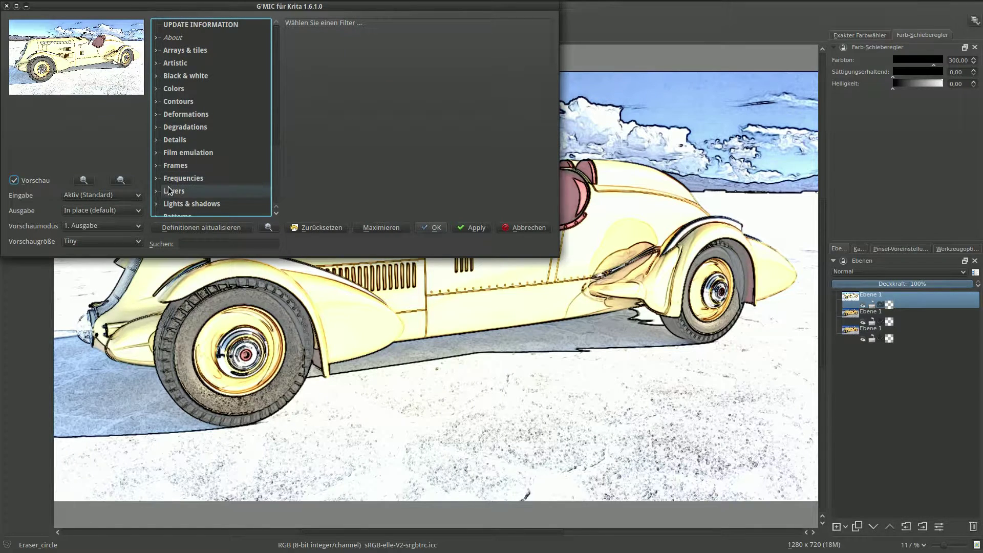
click(212, 193)
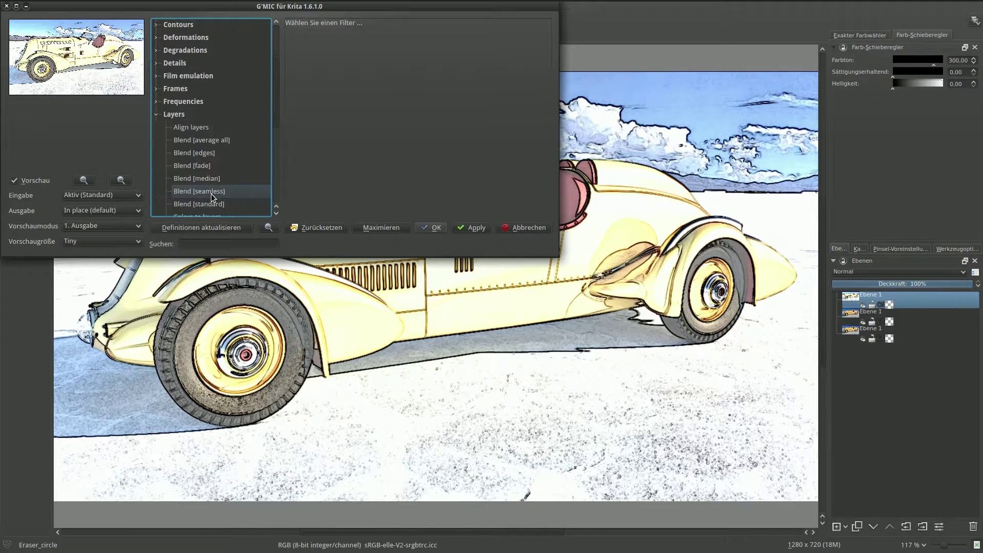
scroll(212, 195, down, 2)
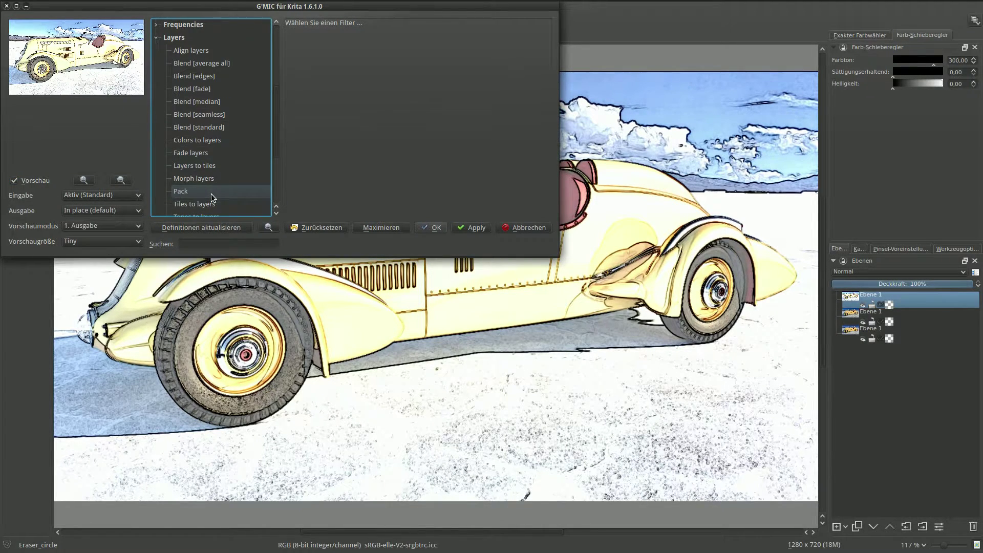
click(214, 127)
click(106, 197)
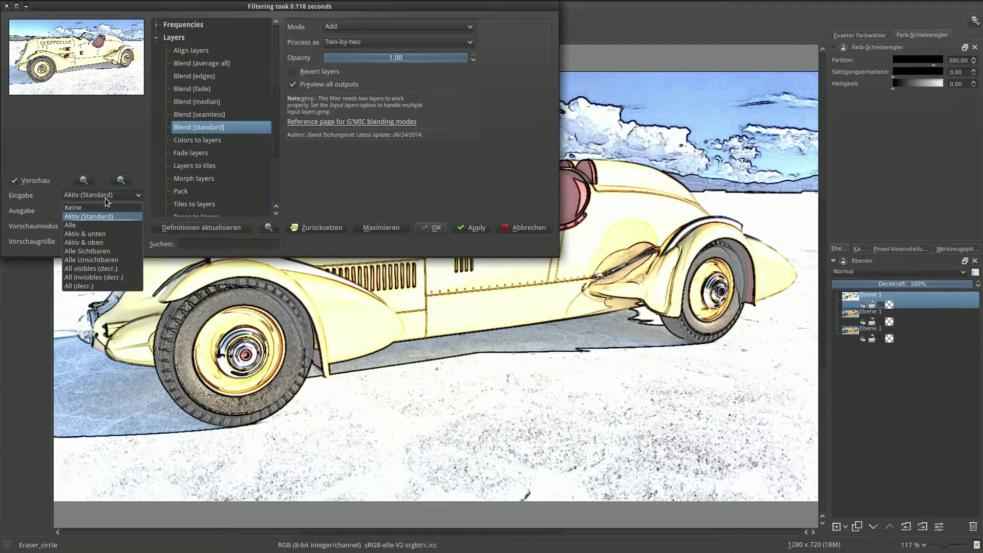
click(86, 233)
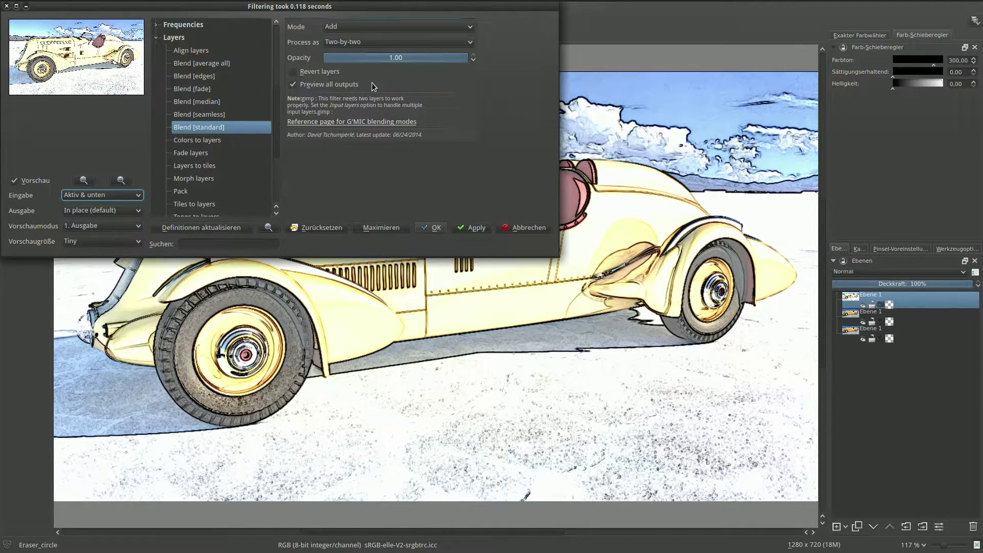
Set the blend mode to Value and apply it, restoring the orange car and blue sky
click(436, 30)
scroll(393, 106, down, 3)
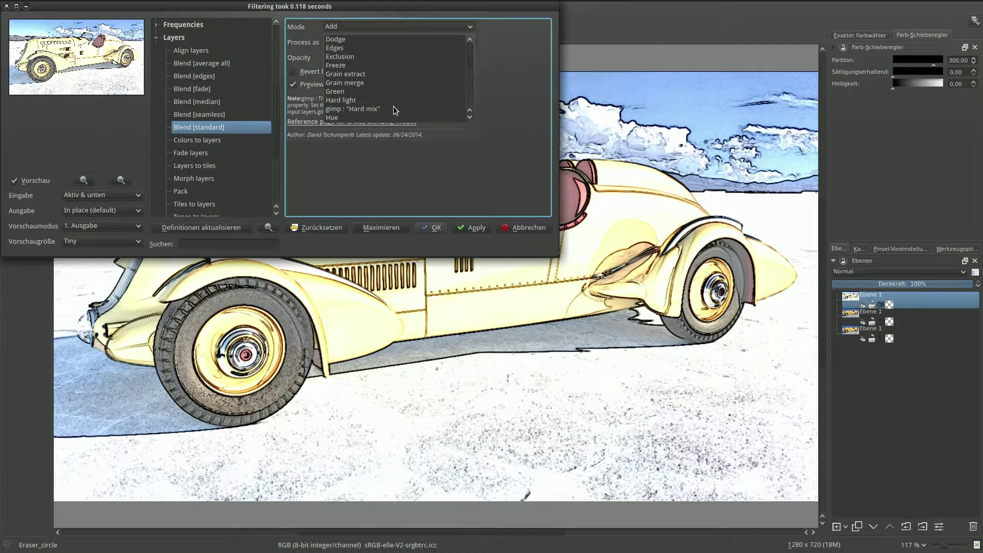
scroll(393, 106, down, 2)
scroll(393, 106, down, 2)
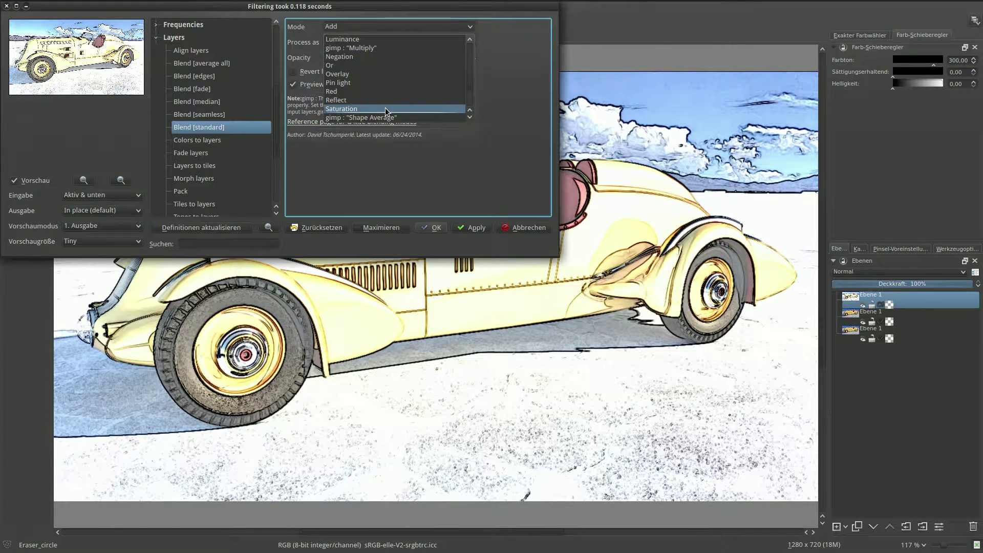
scroll(381, 107, down, 1)
scroll(381, 108, down, 2)
scroll(378, 108, down, 2)
scroll(358, 109, down, 1)
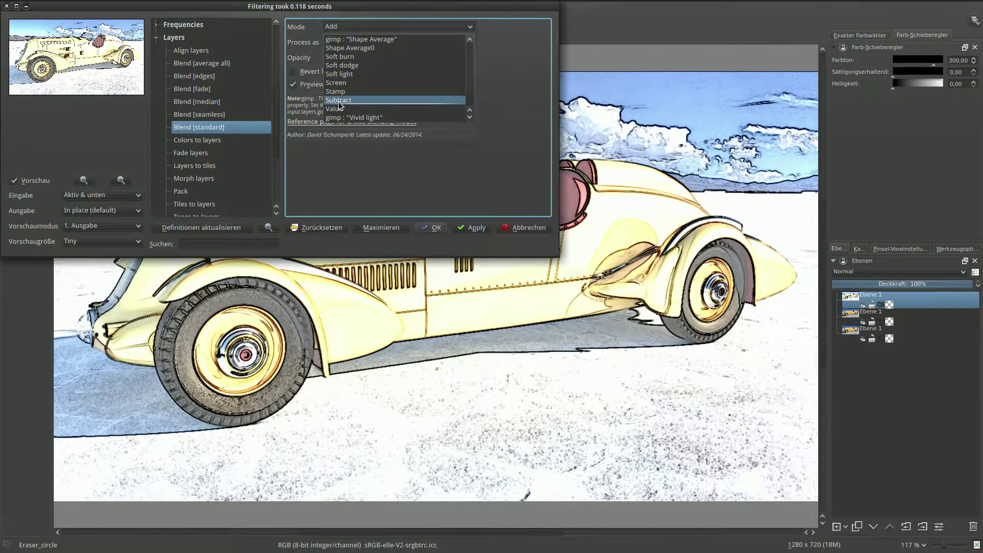
scroll(340, 112, down, 1)
click(357, 109)
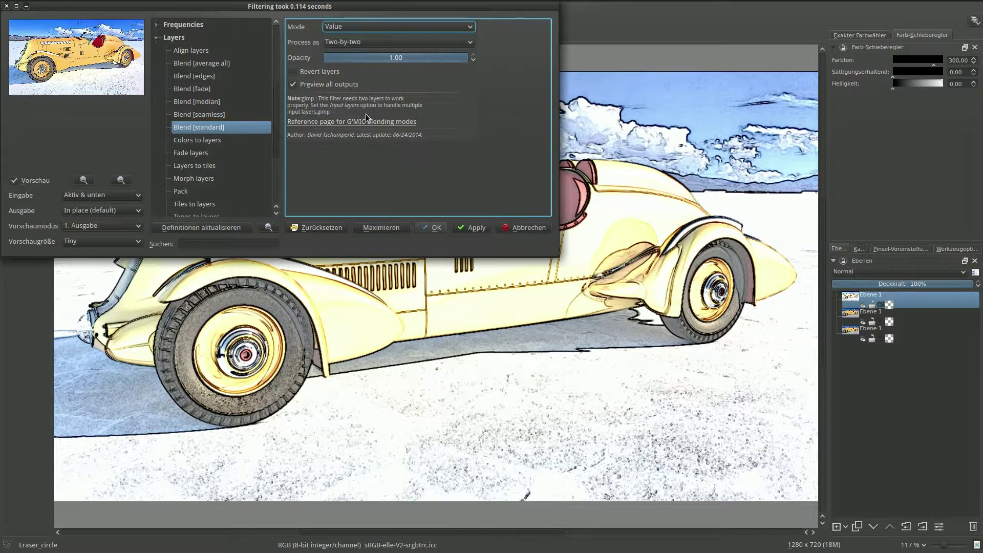
click(424, 229)
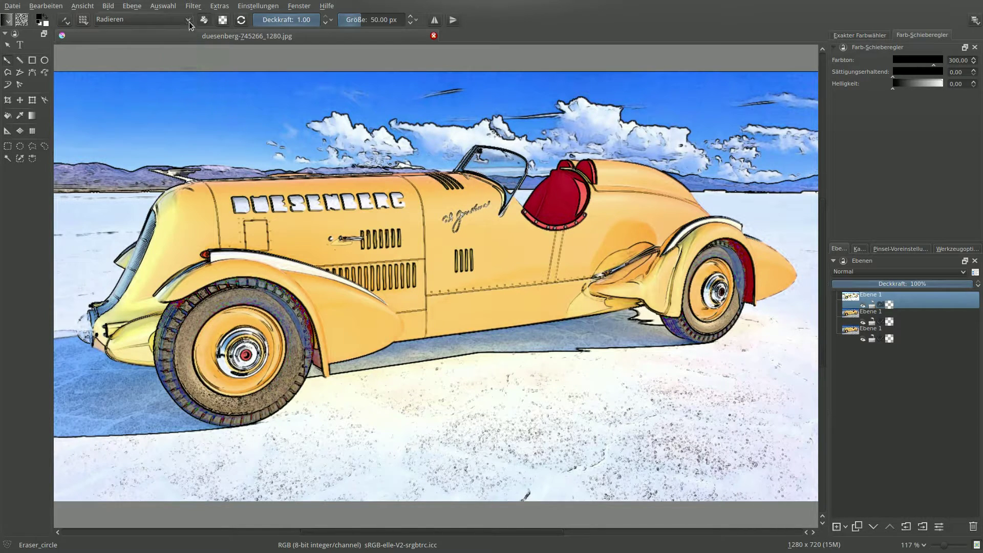
Apply G'MIC Repair > Smooth [anisotropic] at amplitude 60 to the coloured car image
click(193, 6)
click(200, 147)
scroll(162, 184, down, 2)
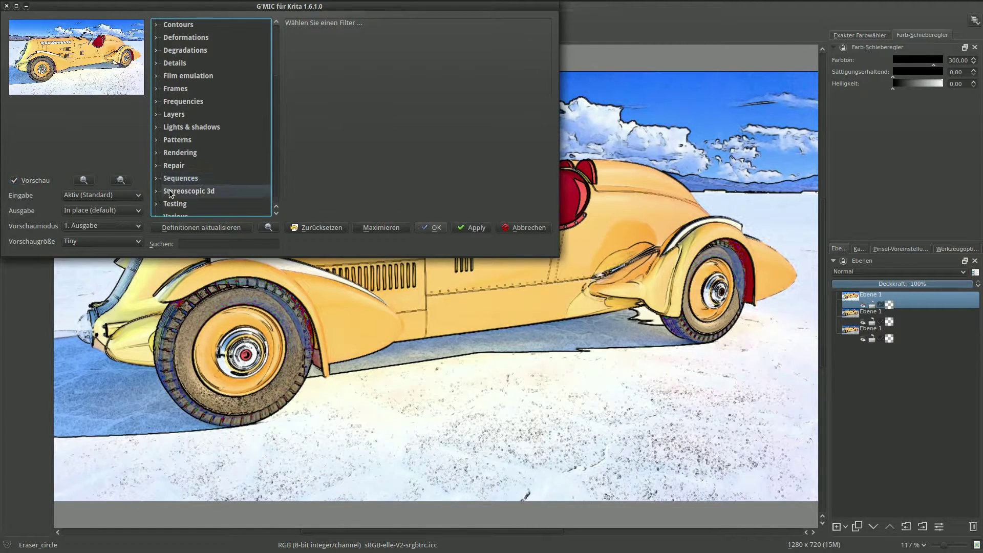
click(157, 165)
scroll(186, 179, down, 5)
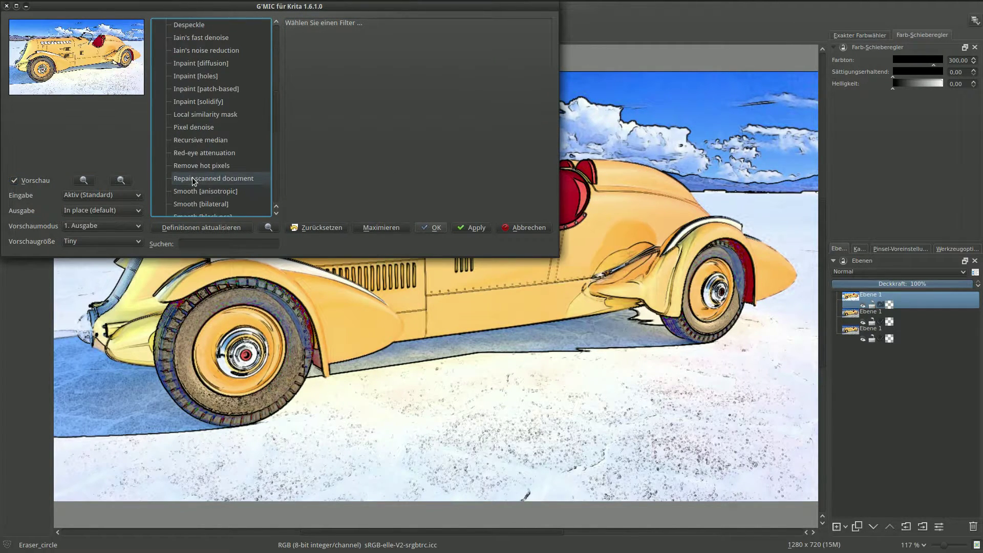
click(204, 192)
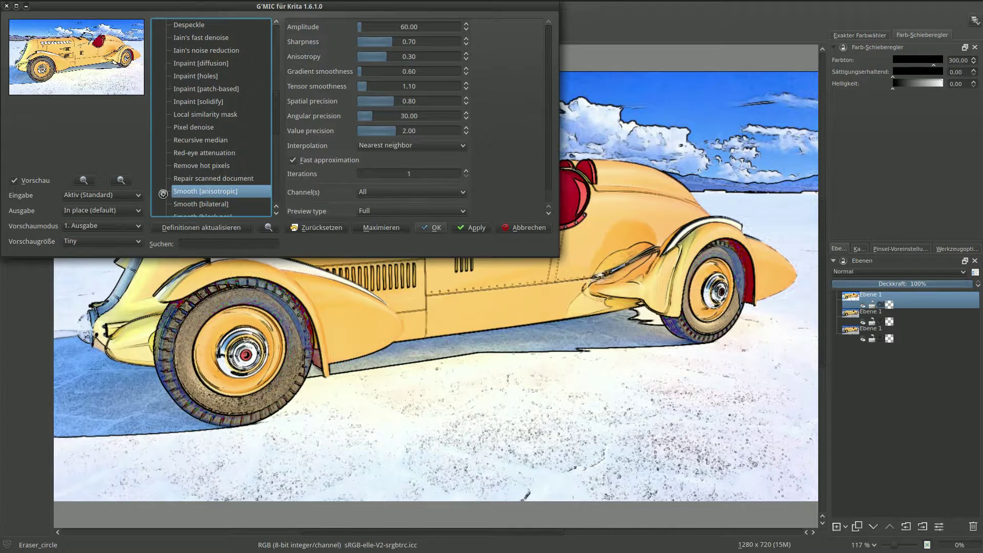
click(430, 228)
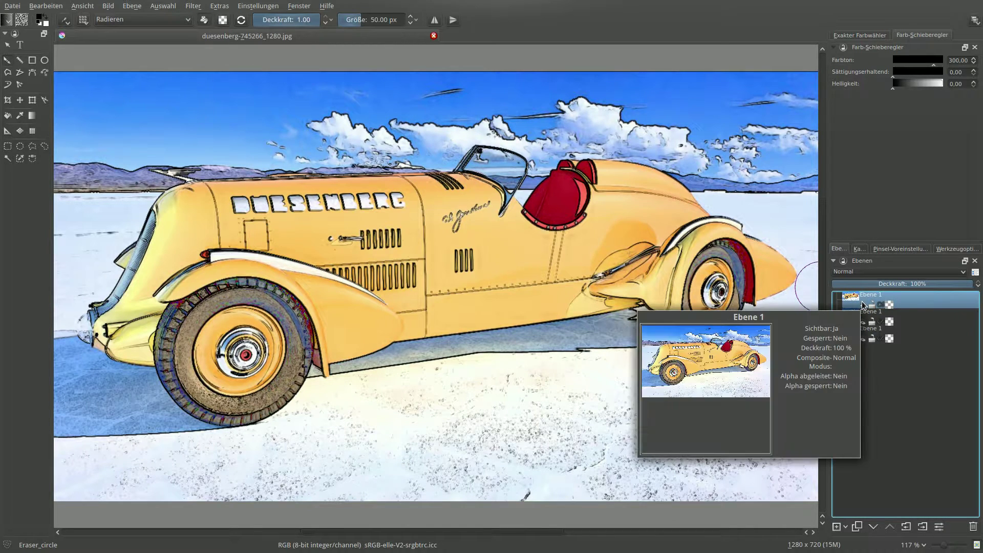
right_click(863, 304)
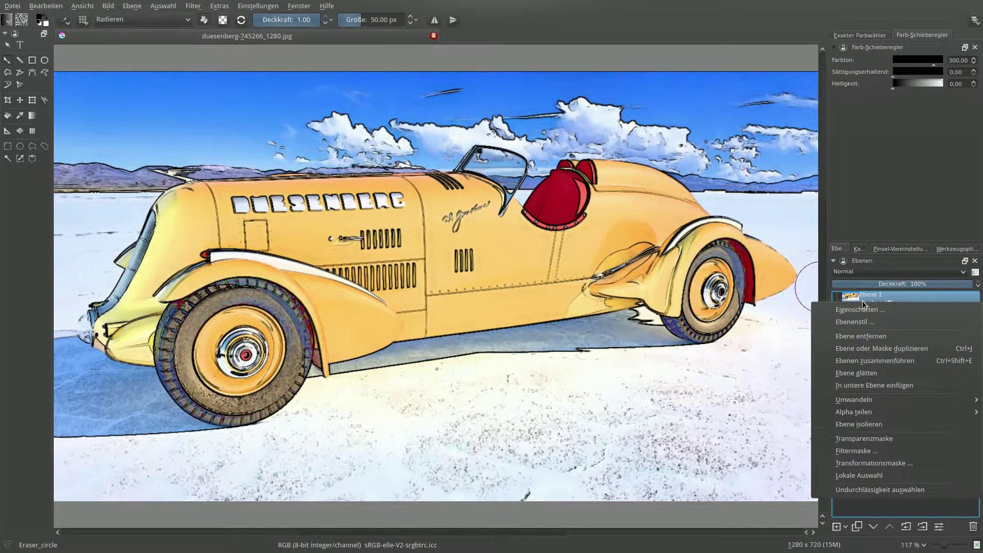
Merge the top layer down, then apply G'MIC Artistic > Poster edges at edge threshold 60
click(879, 385)
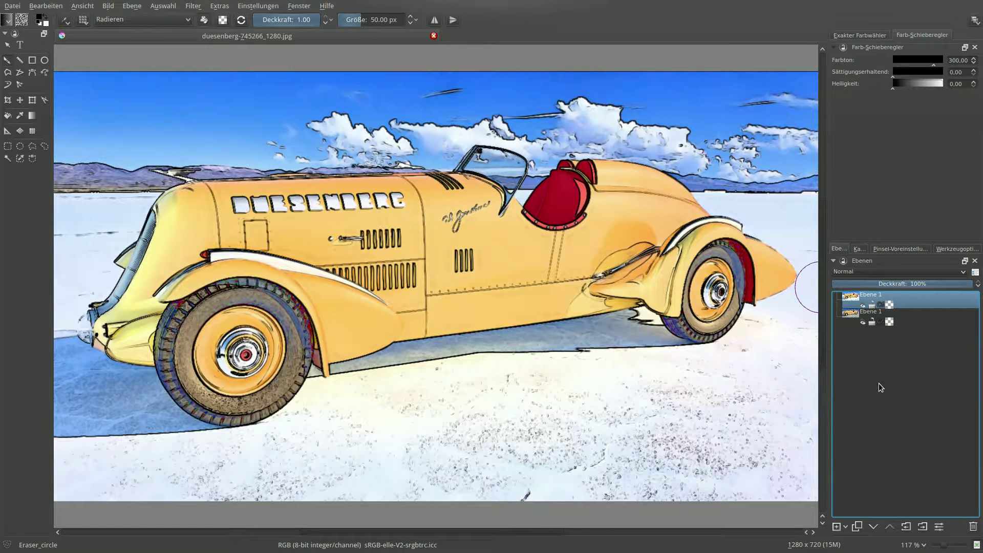
click(202, 8)
click(219, 149)
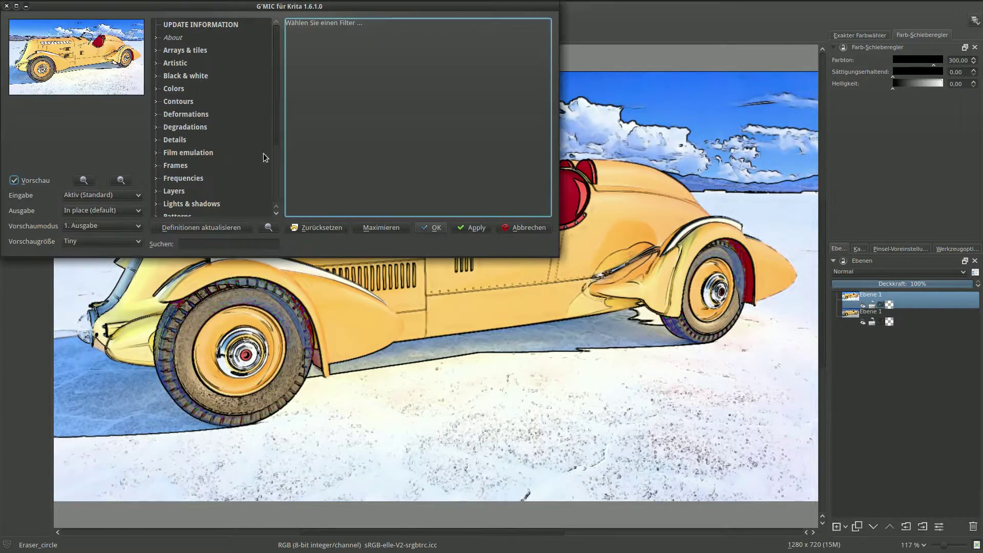
click(175, 63)
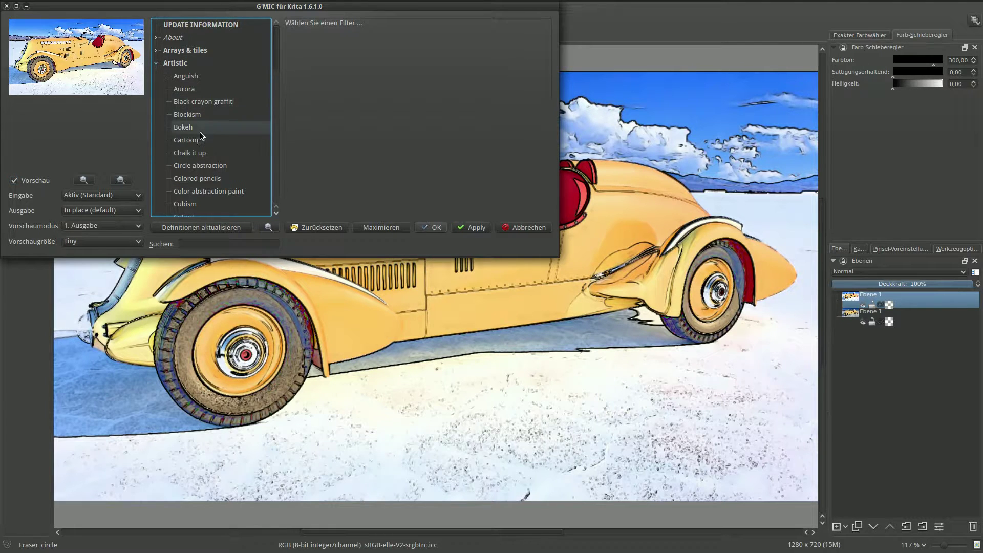
scroll(202, 141, down, 2)
scroll(205, 153, down, 3)
scroll(209, 167, down, 3)
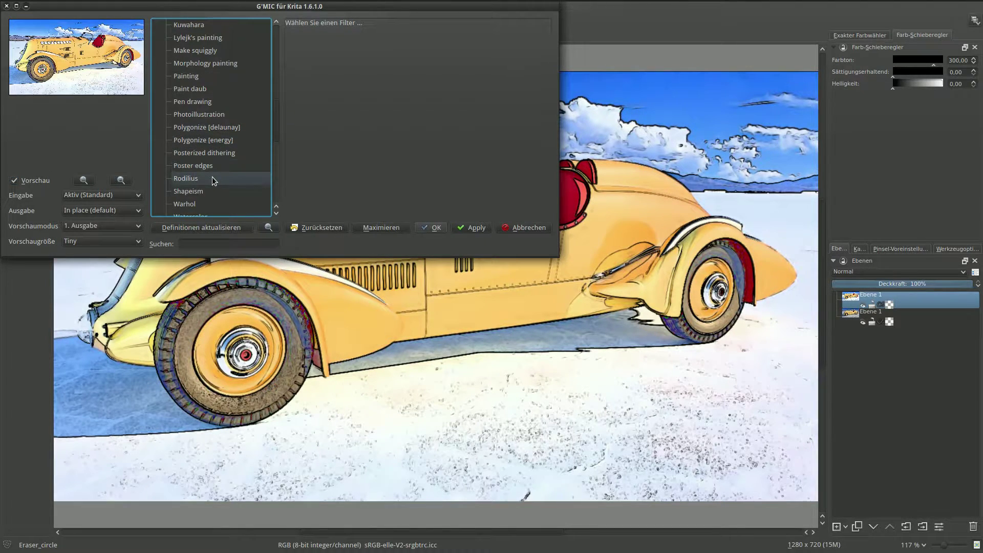
scroll(213, 181, down, 2)
click(206, 92)
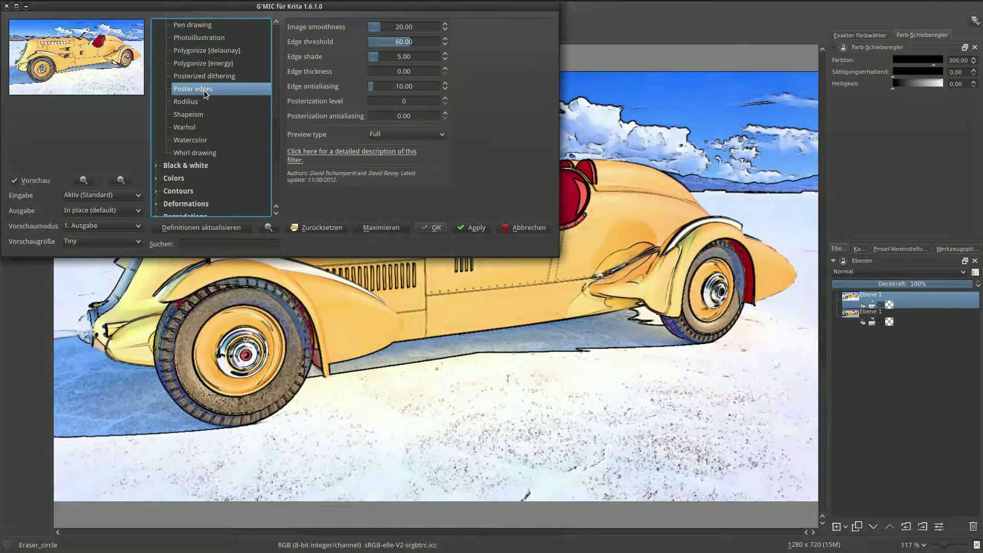
click(437, 228)
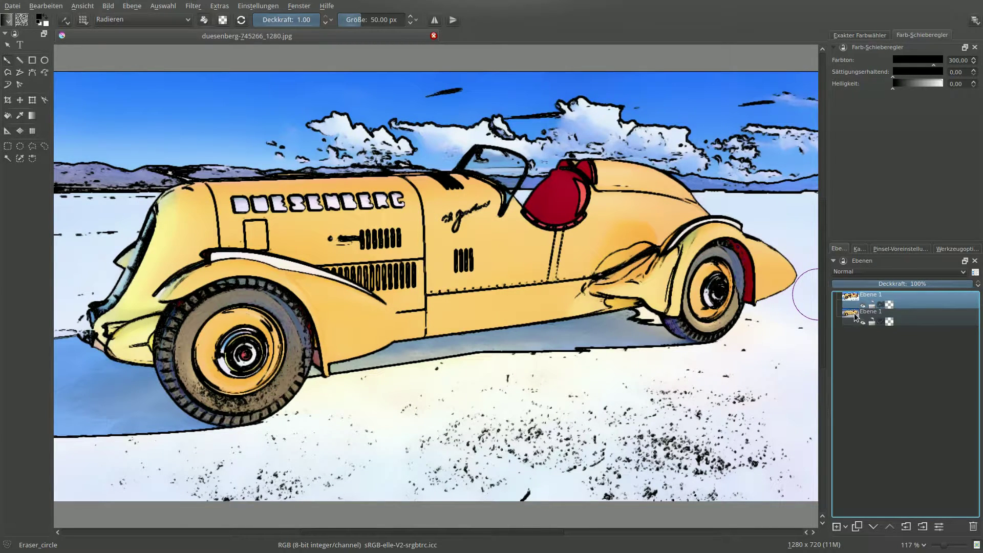
Duplicate the lower layer and make the top Ebene 1 layer the active one
click(855, 314)
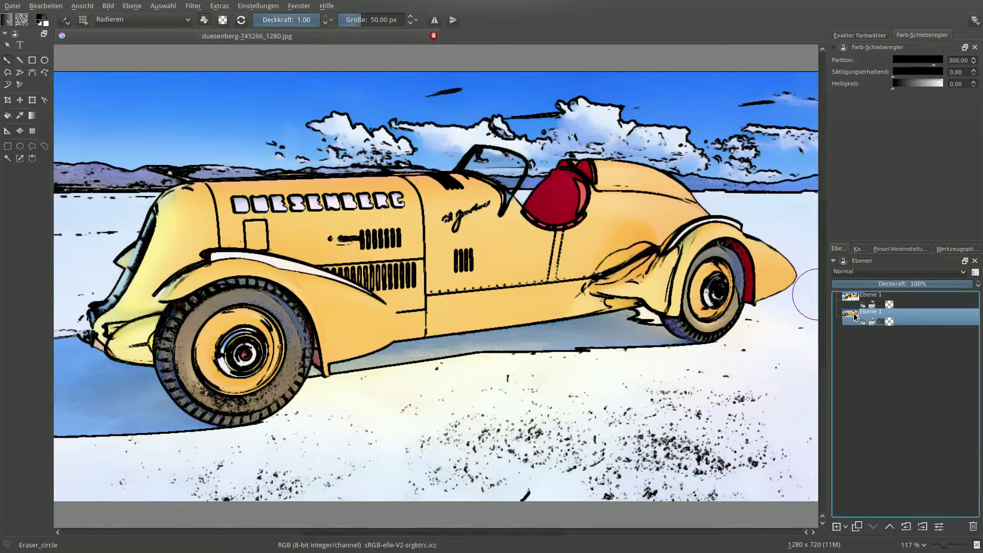
click(857, 526)
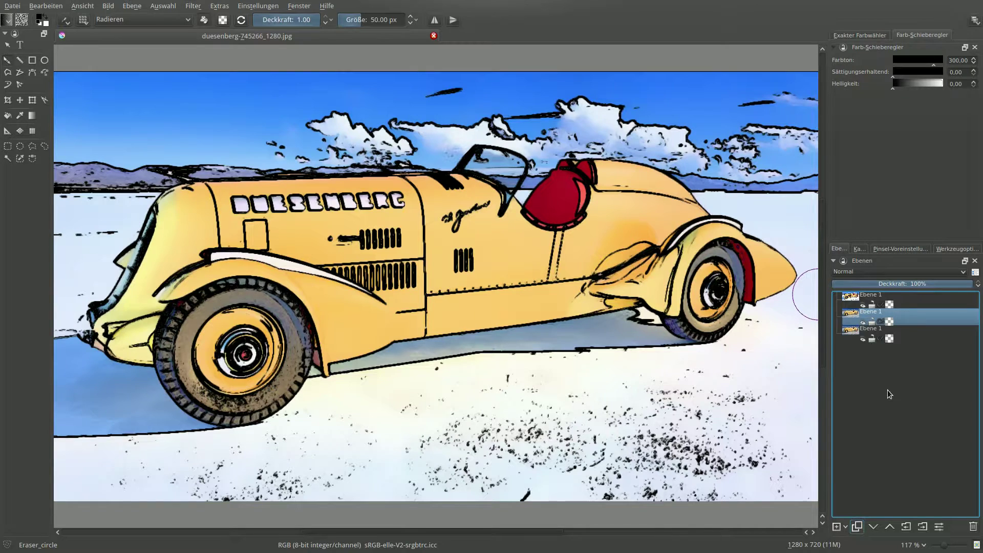
click(874, 297)
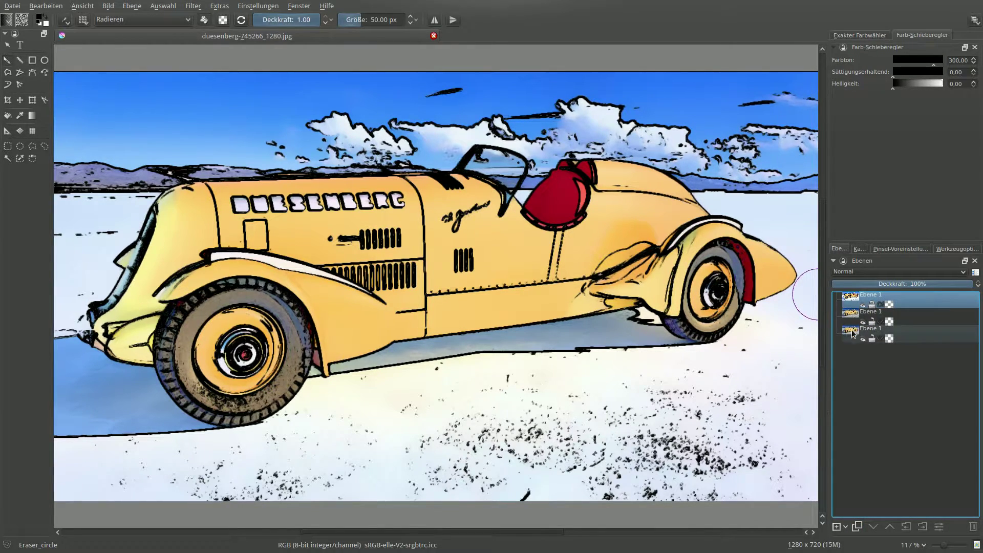
click(193, 5)
mouse_move(200, 108)
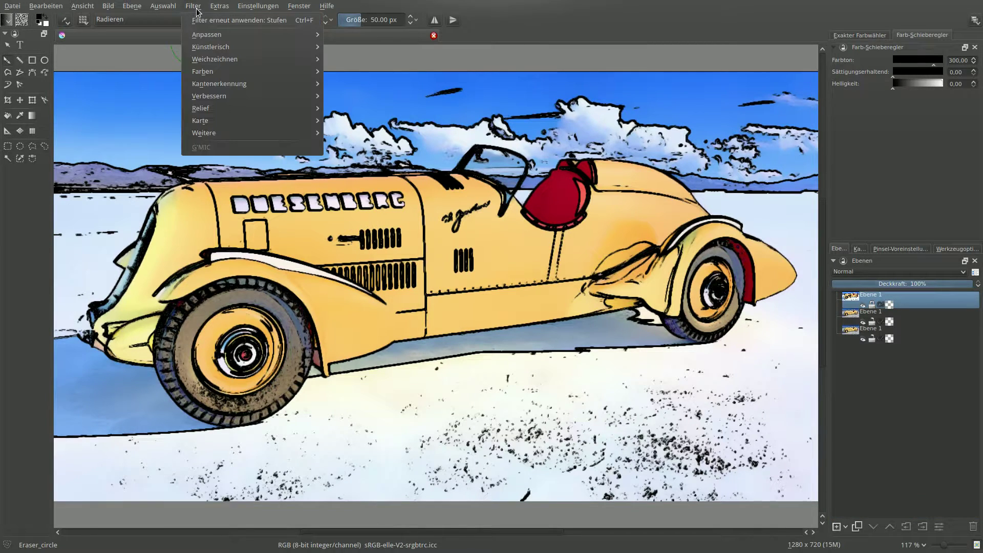
click(519, 29)
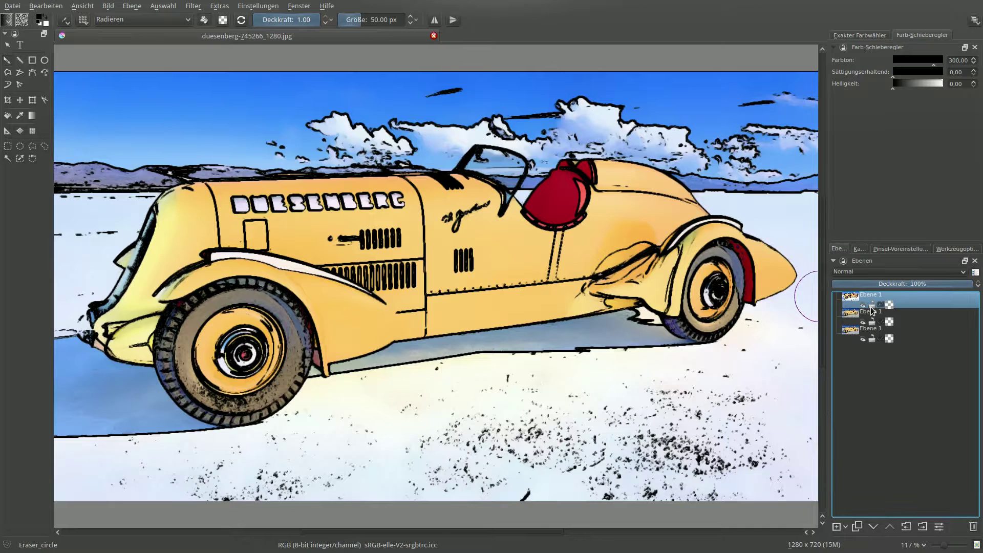
click(864, 311)
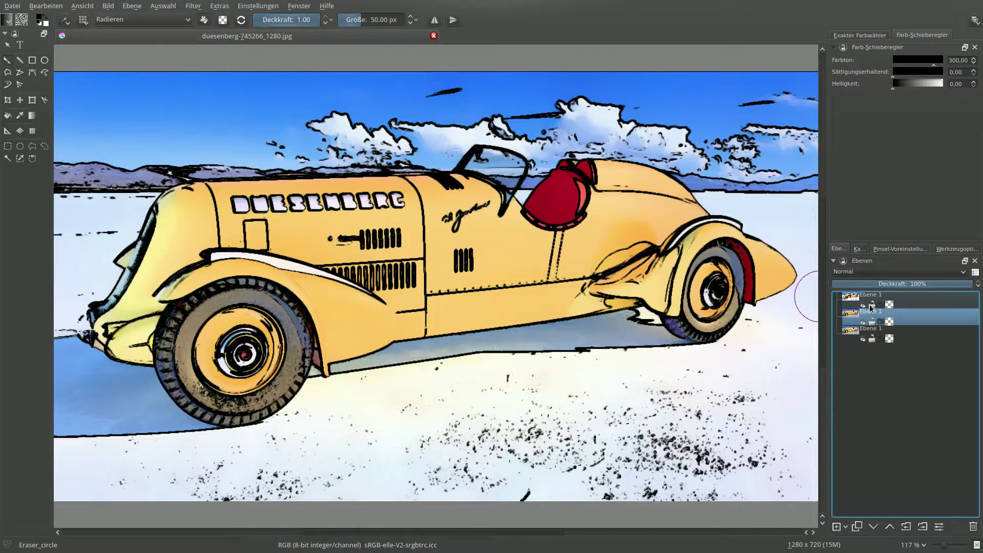
click(869, 299)
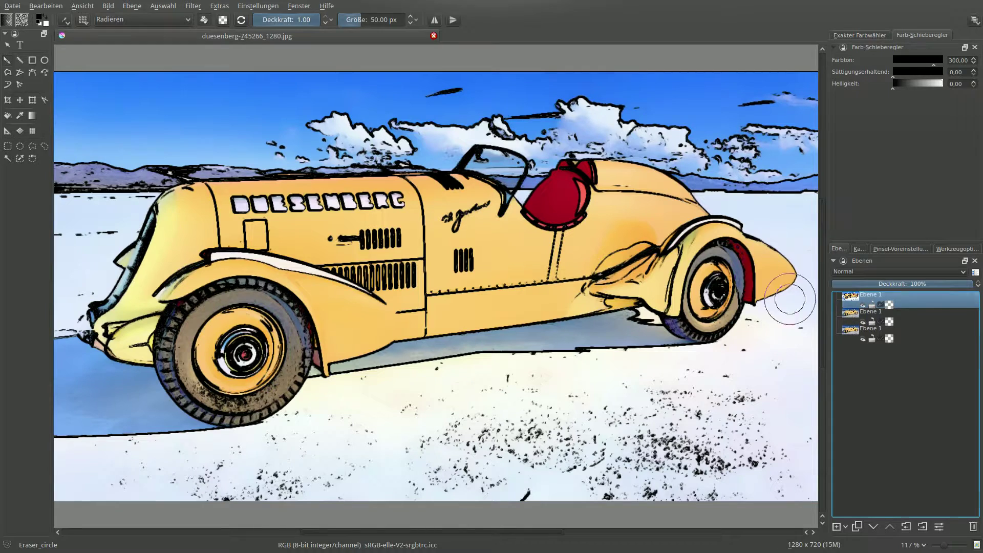
click(193, 6)
Select G'MIC Layers > Blend [standard] with input 'Aktiv & unten'
click(210, 149)
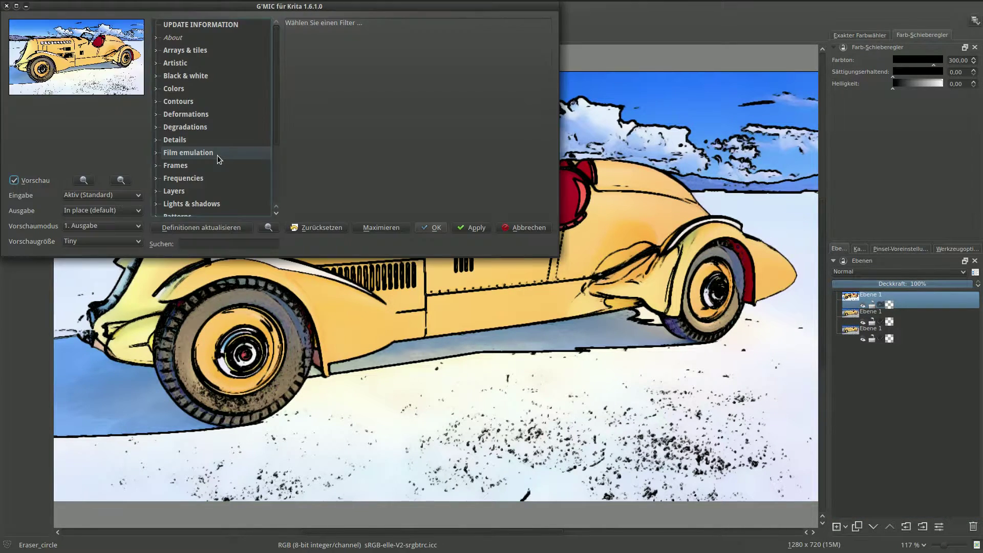
scroll(204, 192, down, 3)
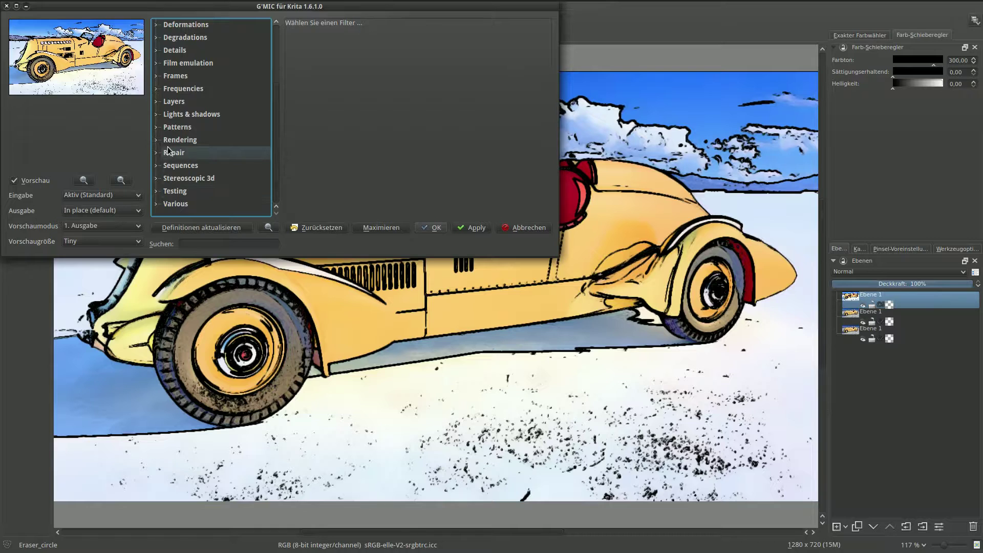
click(156, 101)
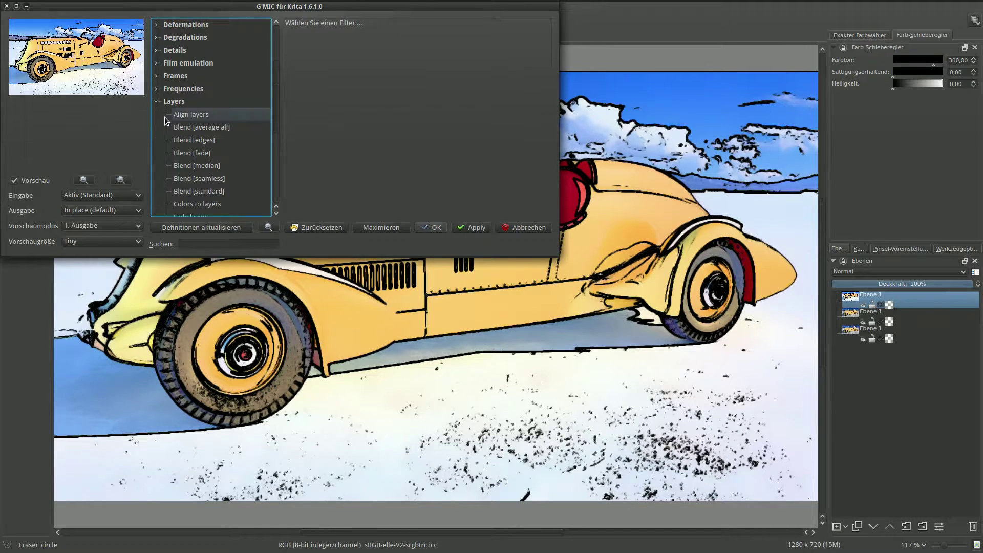
click(210, 179)
click(210, 191)
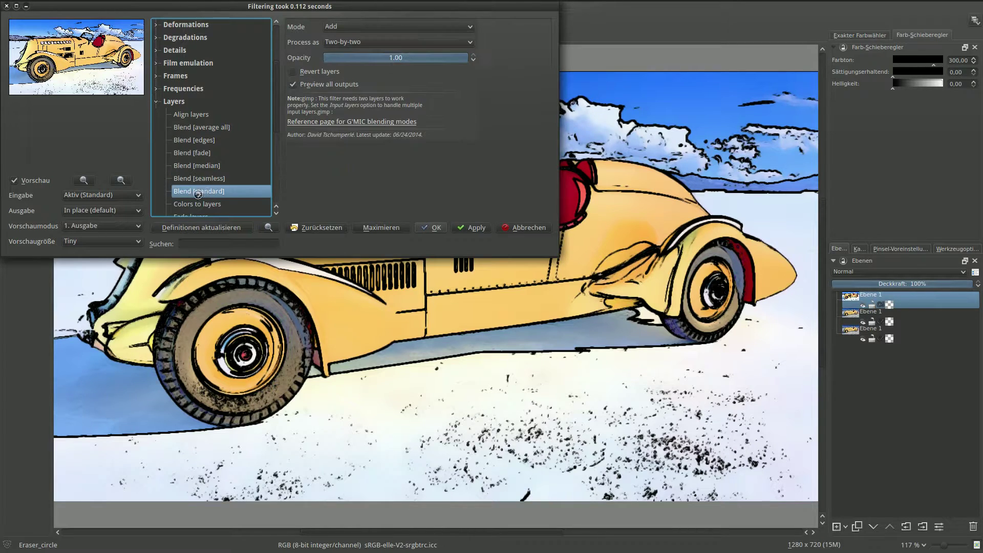
click(109, 195)
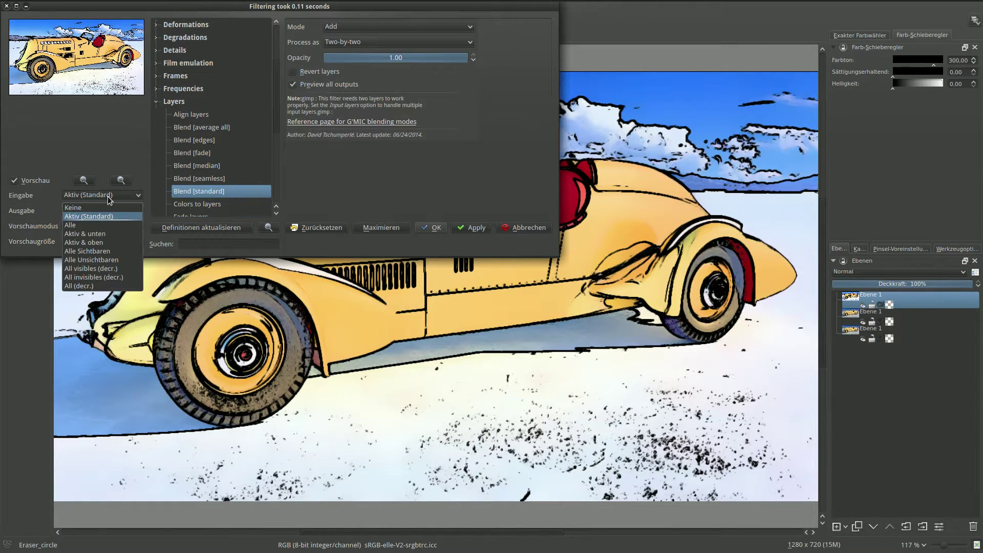
click(107, 233)
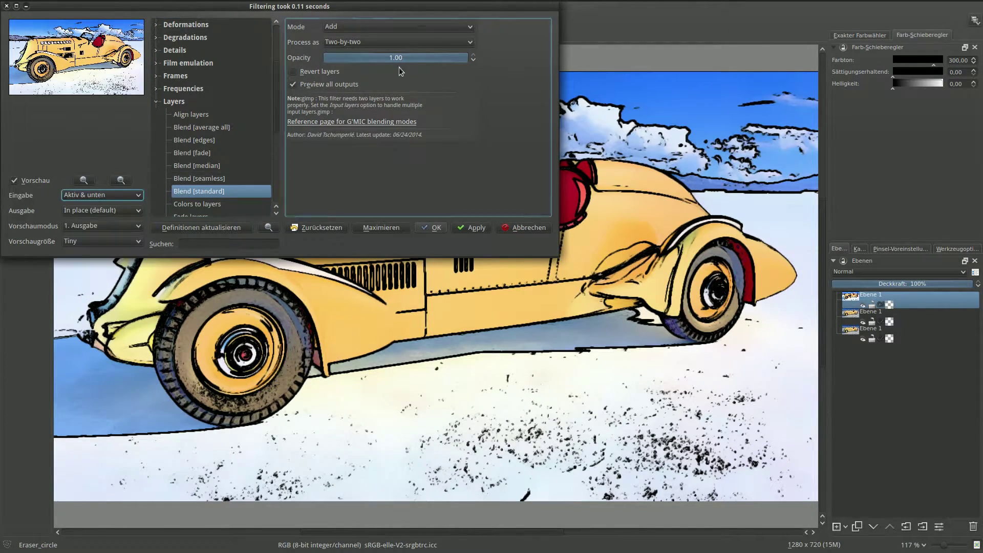
Set the blend mode to Value and apply it to the top layer and the one beneath
click(475, 29)
scroll(402, 107, down, 3)
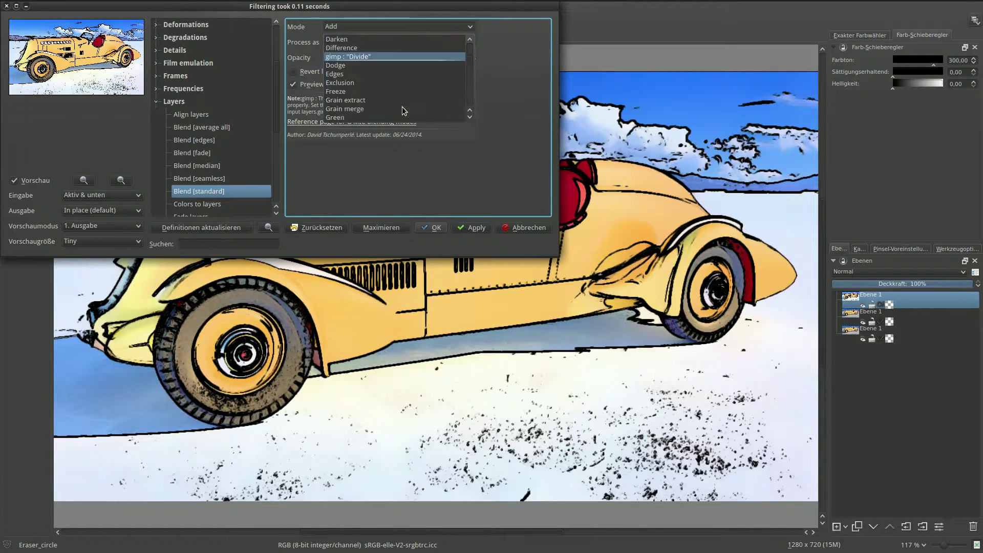
scroll(402, 107, down, 1)
scroll(402, 106, down, 2)
scroll(401, 106, down, 1)
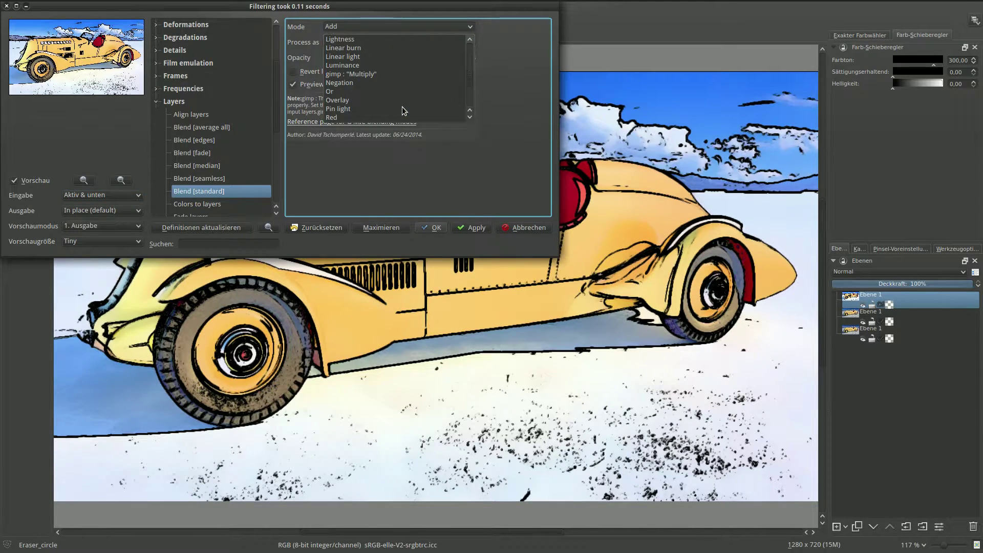
scroll(401, 106, down, 2)
scroll(401, 106, down, 2)
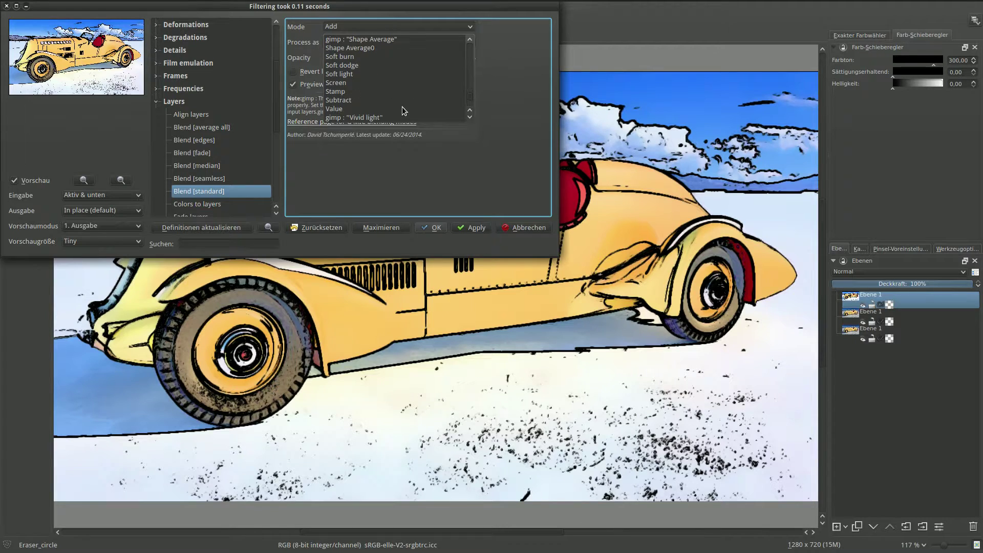
click(342, 109)
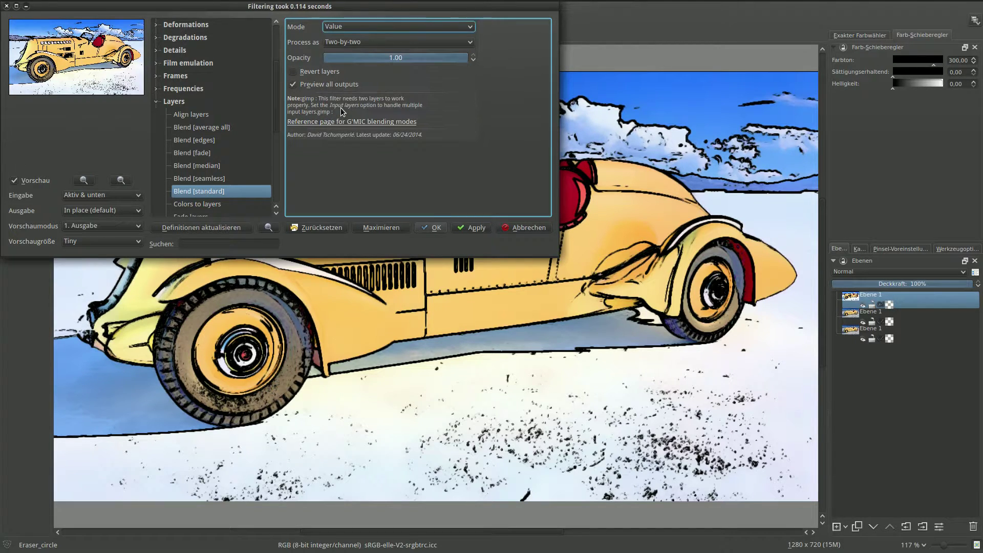
click(423, 227)
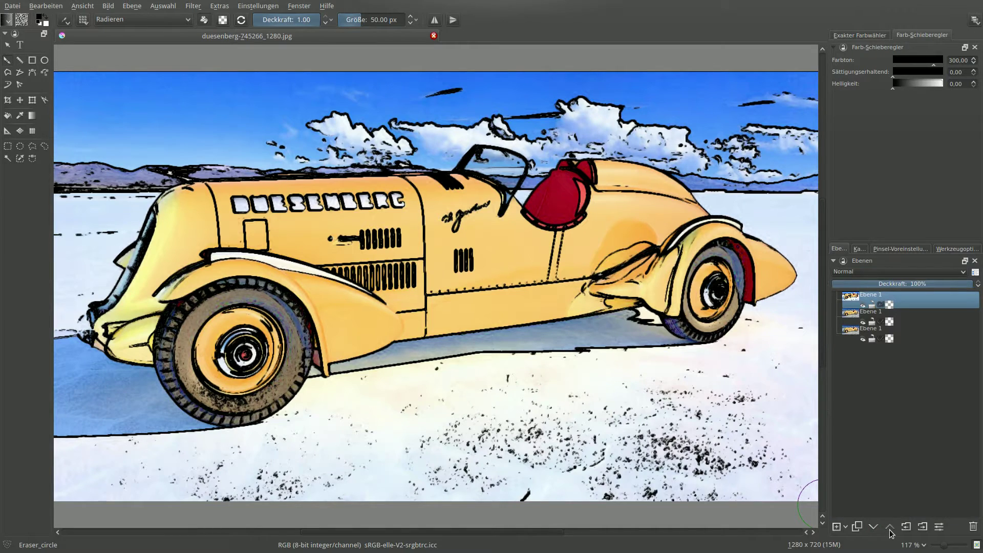
Zoom the canvas to 66 %, then to 100 %, using the status-bar zoom presets
click(921, 545)
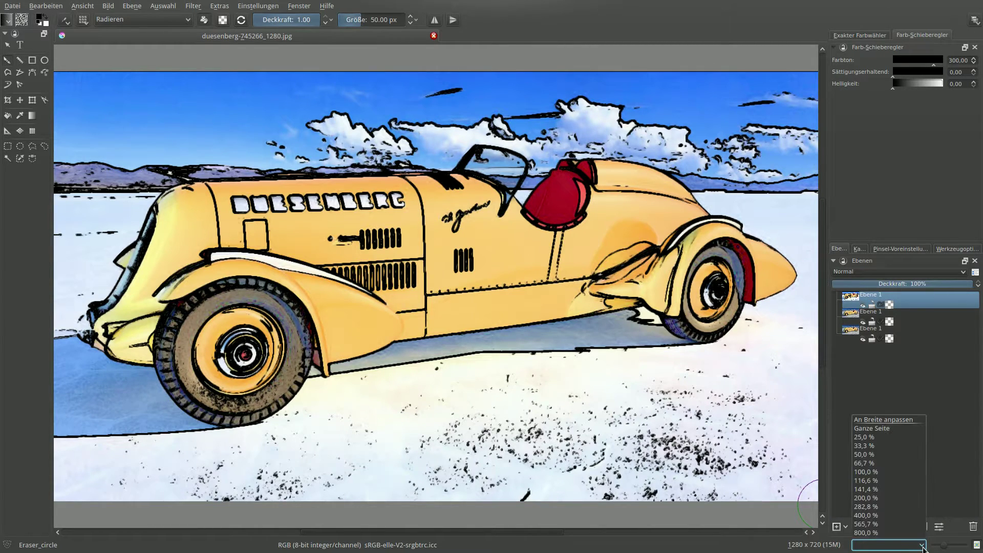
click(885, 463)
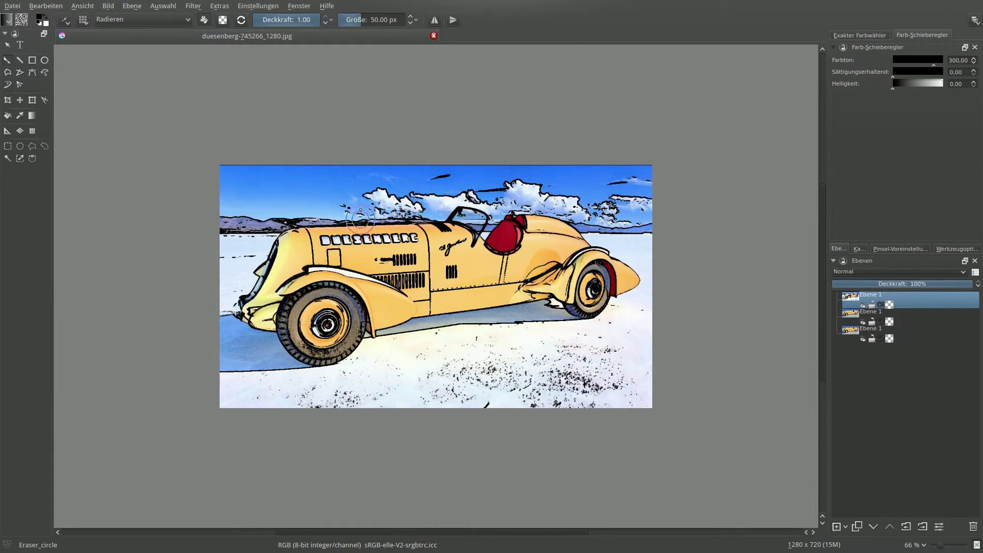
click(922, 544)
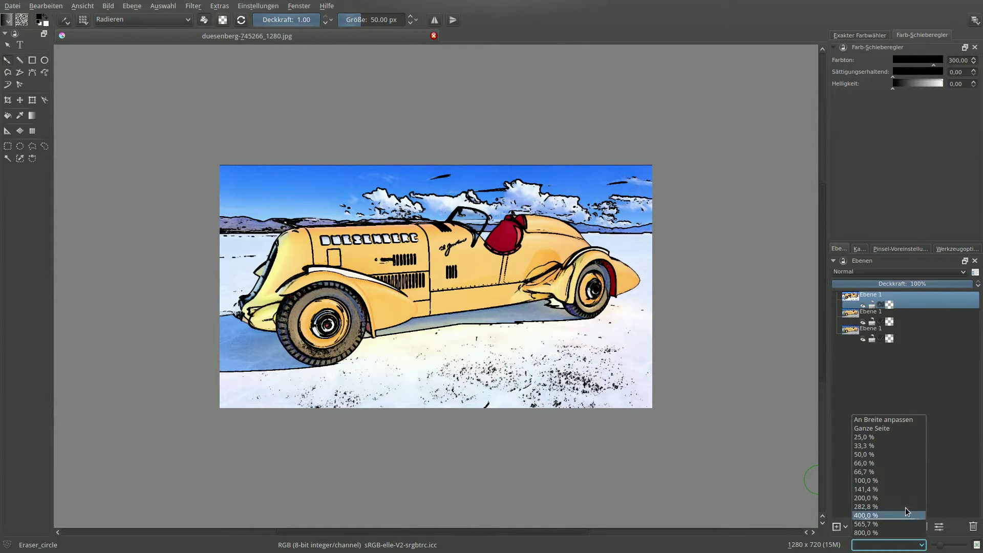
click(887, 480)
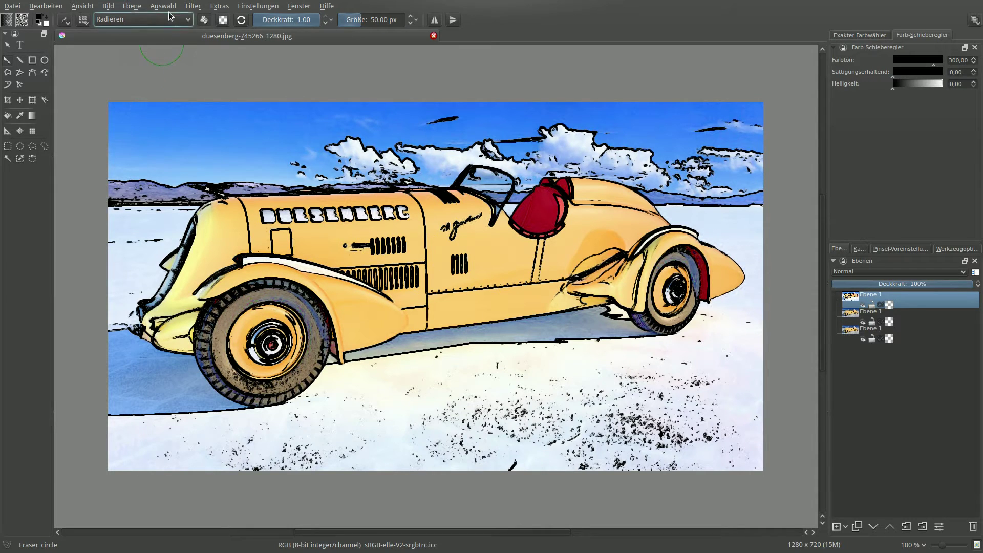
click(193, 6)
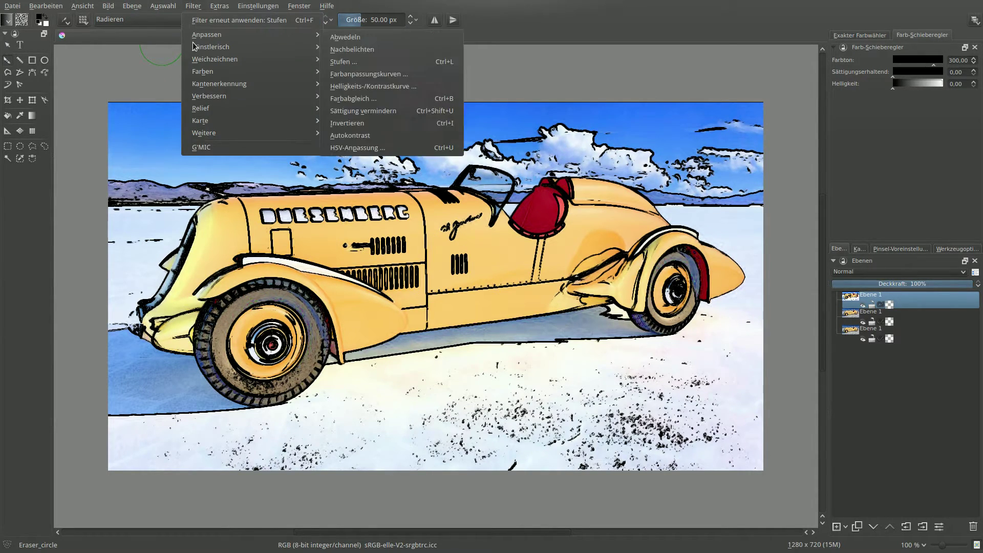
mouse_move(208, 96)
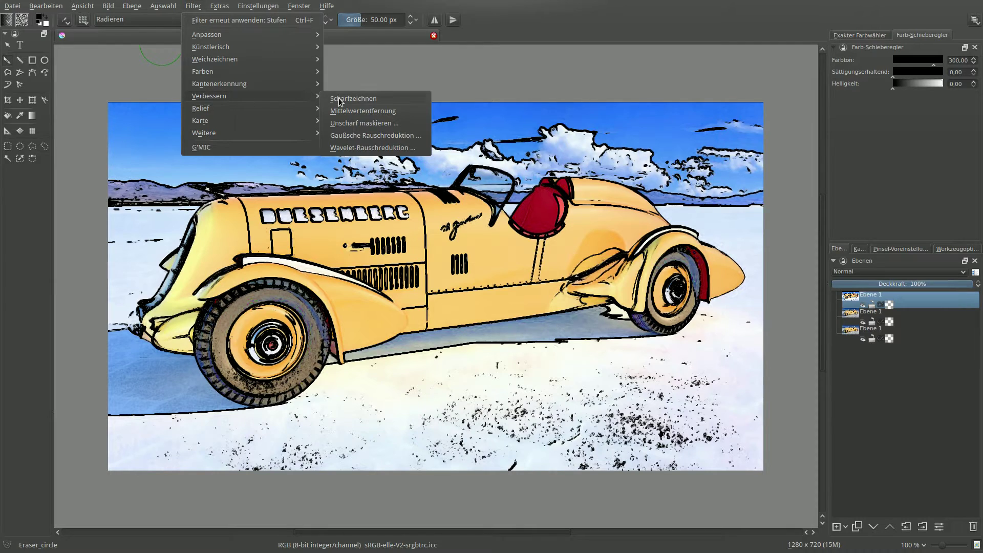
Apply the Sharpen filter to the inked cartoon layer, then hide it to reveal the original photo
click(338, 99)
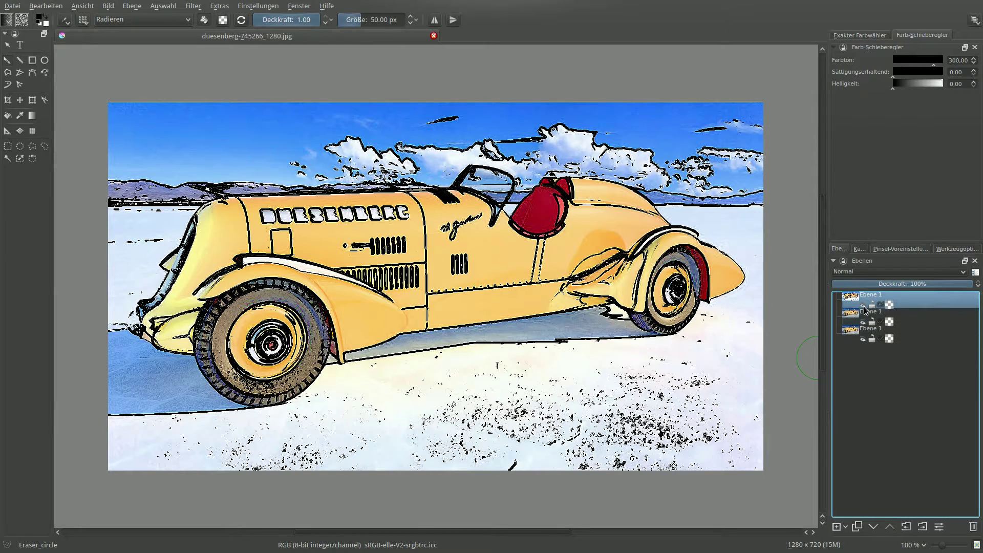
click(864, 306)
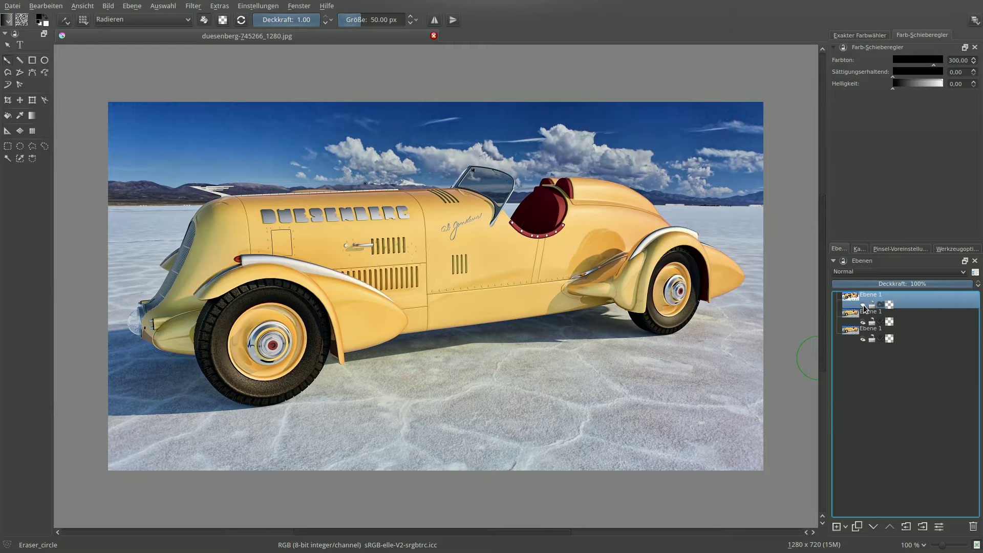
Toggle the cartoon layer's visibility repeatedly against the original photo, leaving the cartoon layer shown
click(863, 306)
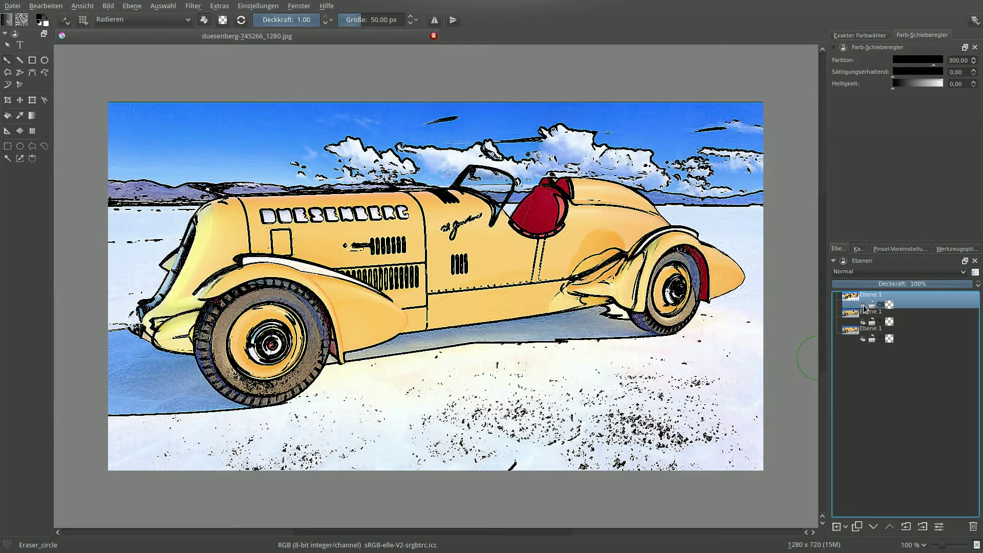
click(863, 305)
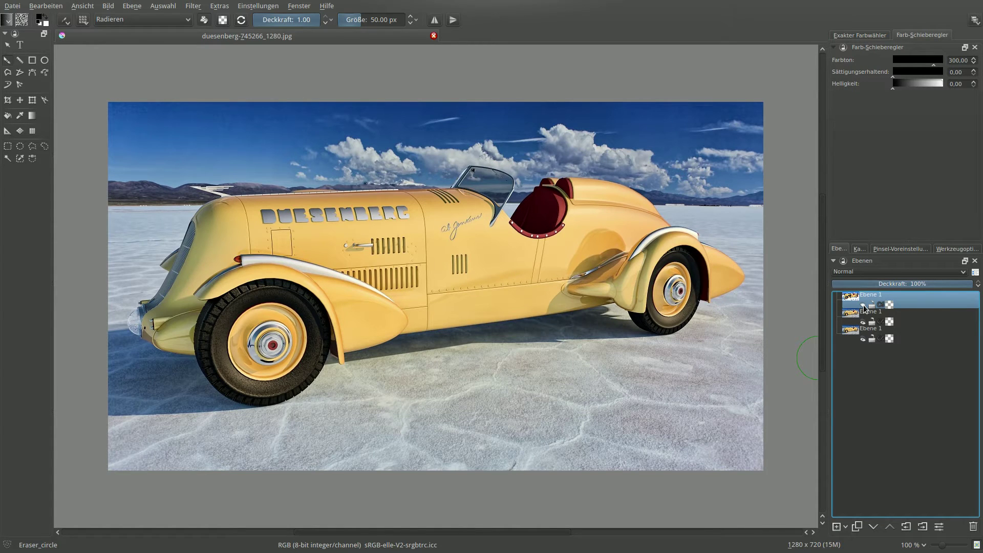
click(863, 306)
click(863, 305)
click(863, 305)
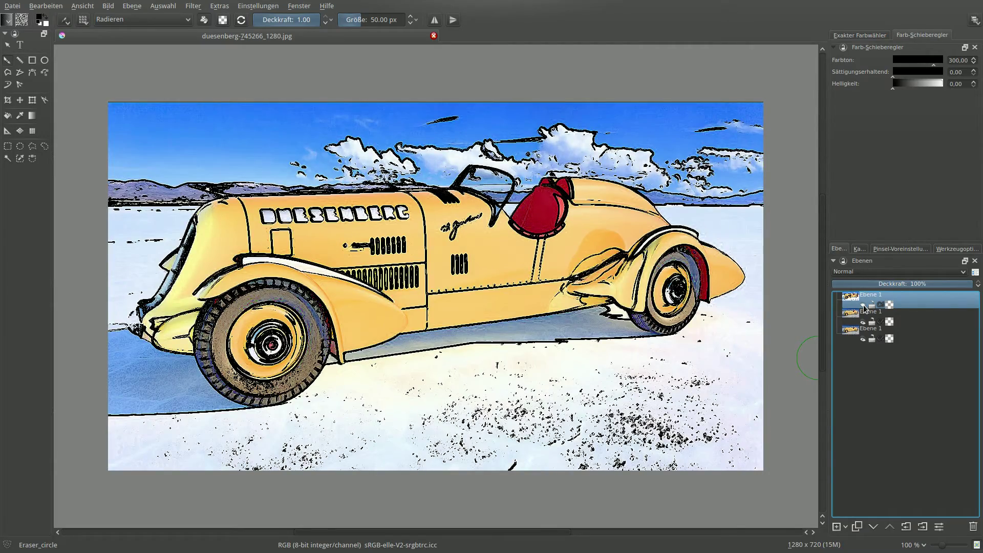
click(863, 305)
click(862, 305)
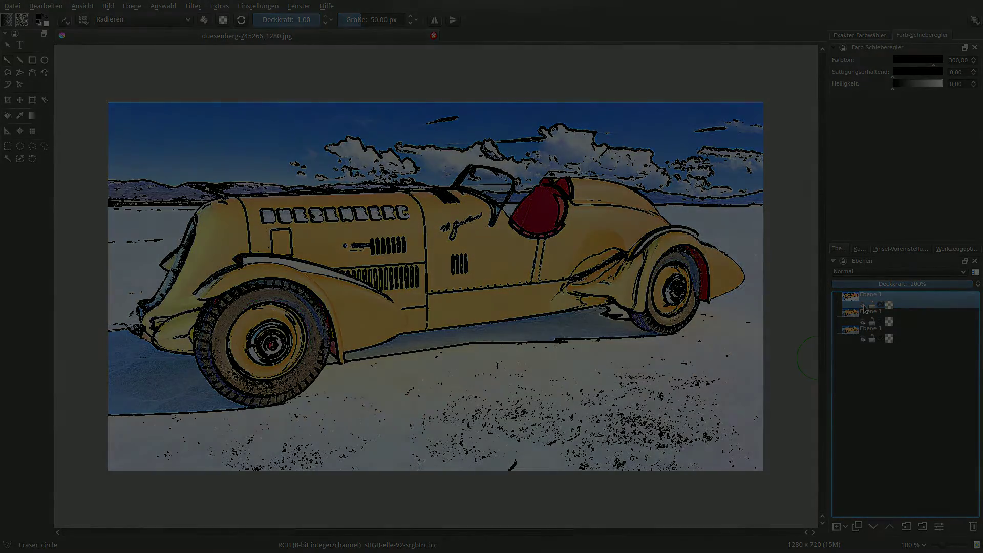